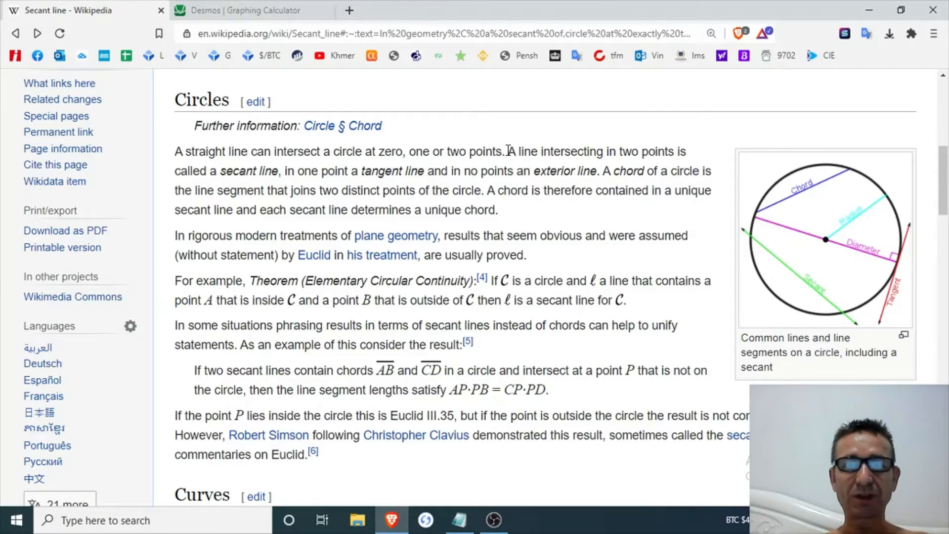
# - Highlight the sentence defining a secant line in the Circles section and open the circle lines diagram at full size
pyautogui.moveTo(508, 152); pyautogui.dragTo(282, 165)
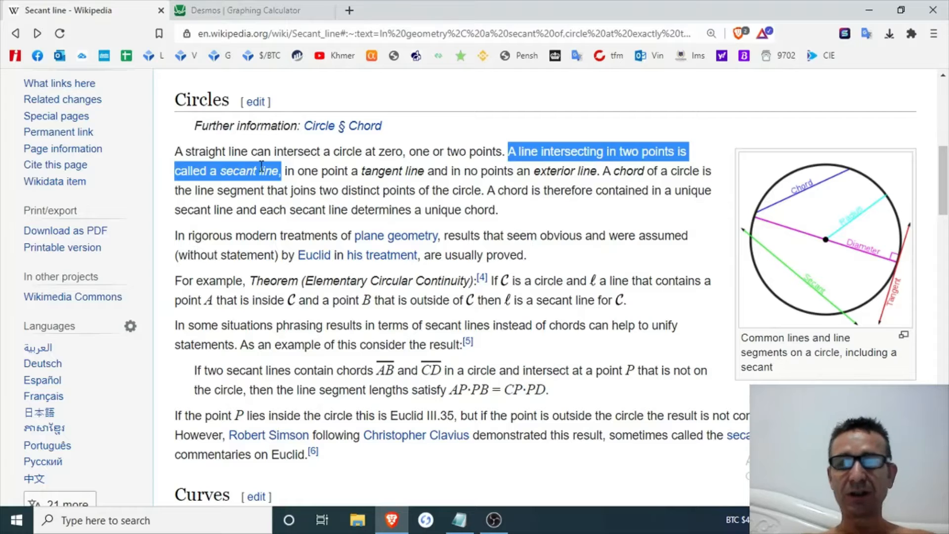
pyautogui.click(821, 248)
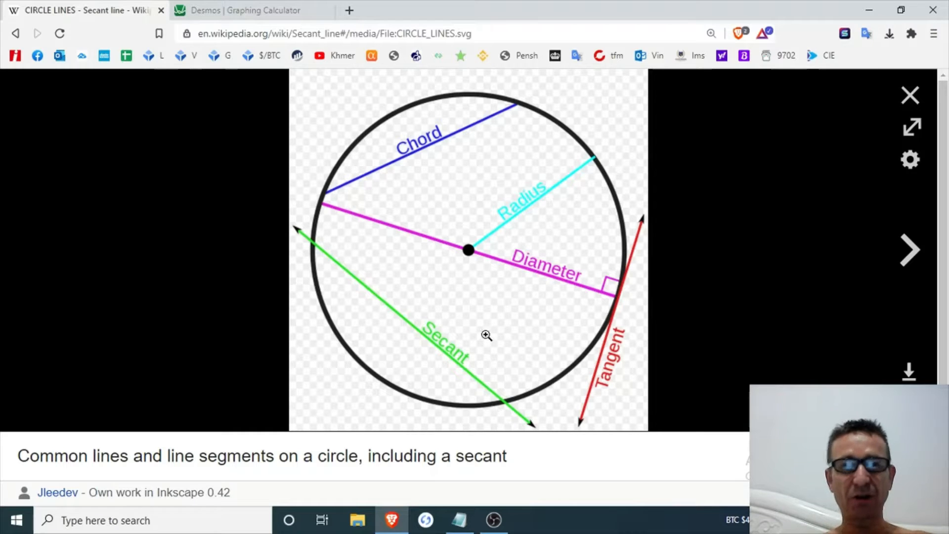
# - Switch to the Desmos graphing calculator and graph the function f(x)=x^2
pyautogui.click(257, 10)
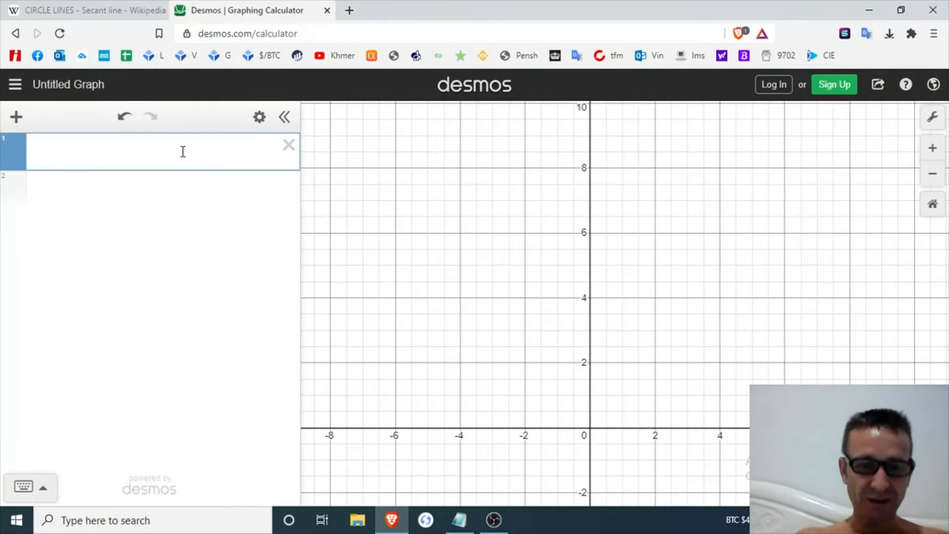
pyautogui.write('f')
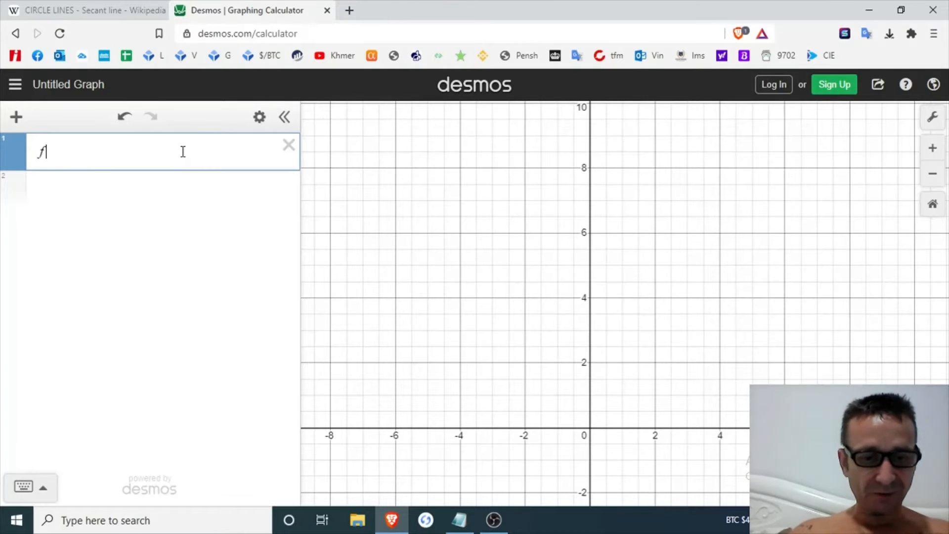
pyautogui.write('(x)')
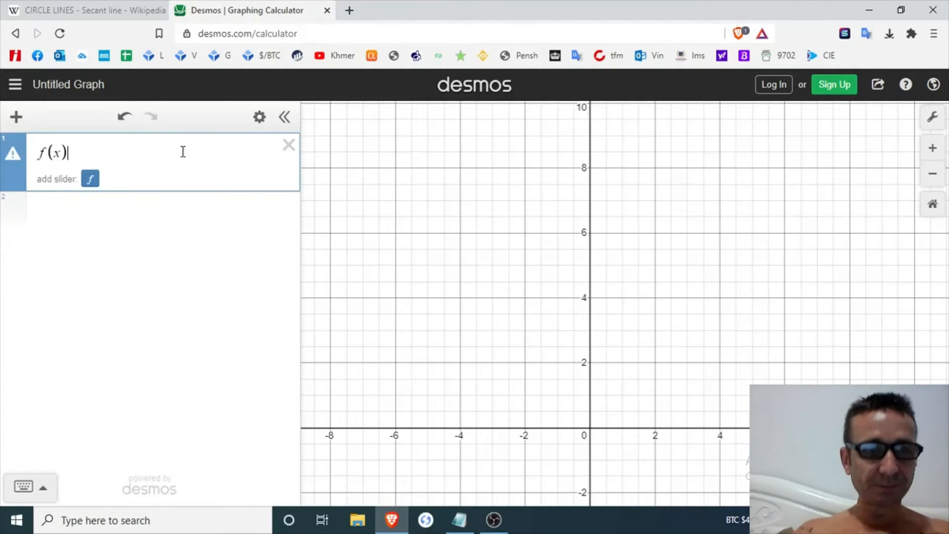
pyautogui.write('=x^2')
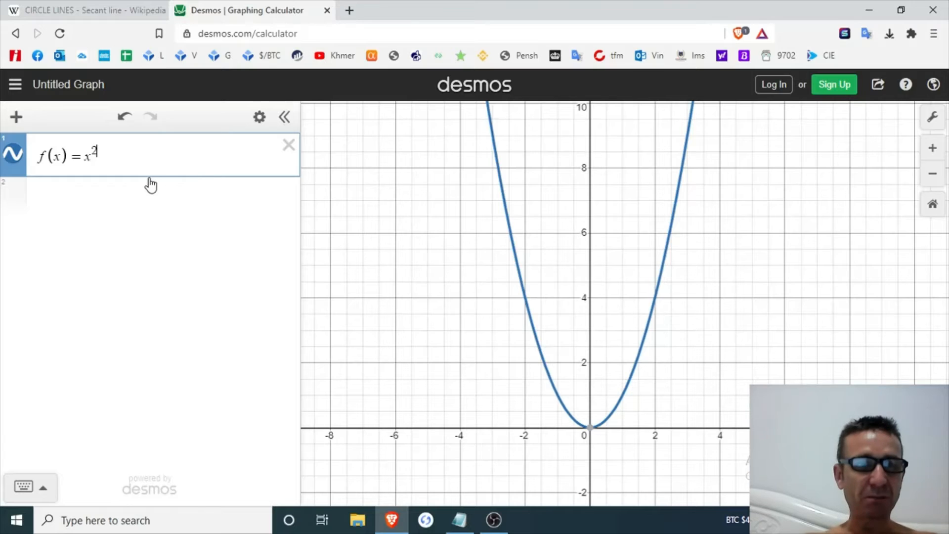
# - Define the point p=(a,f(a)) in a new expression and add a slider for a
pyautogui.click(106, 200)
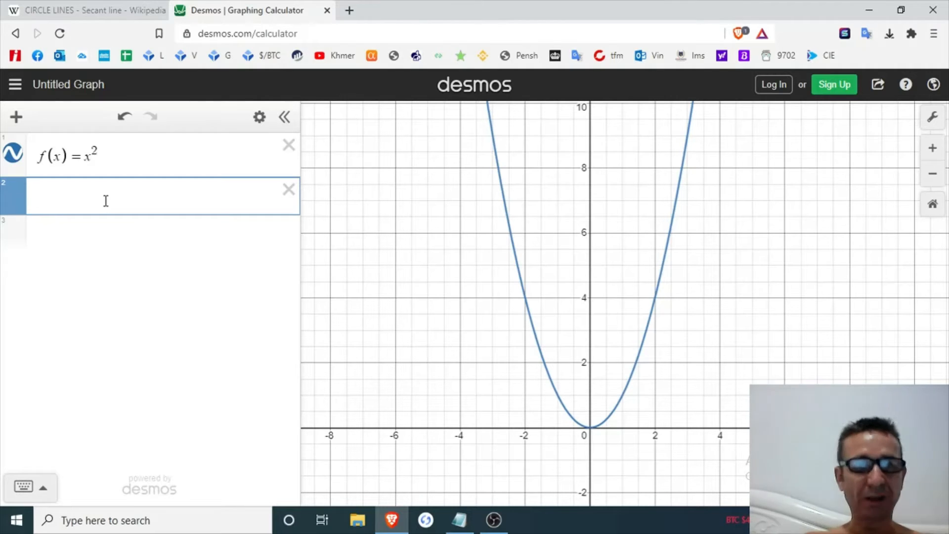
pyautogui.write('p')
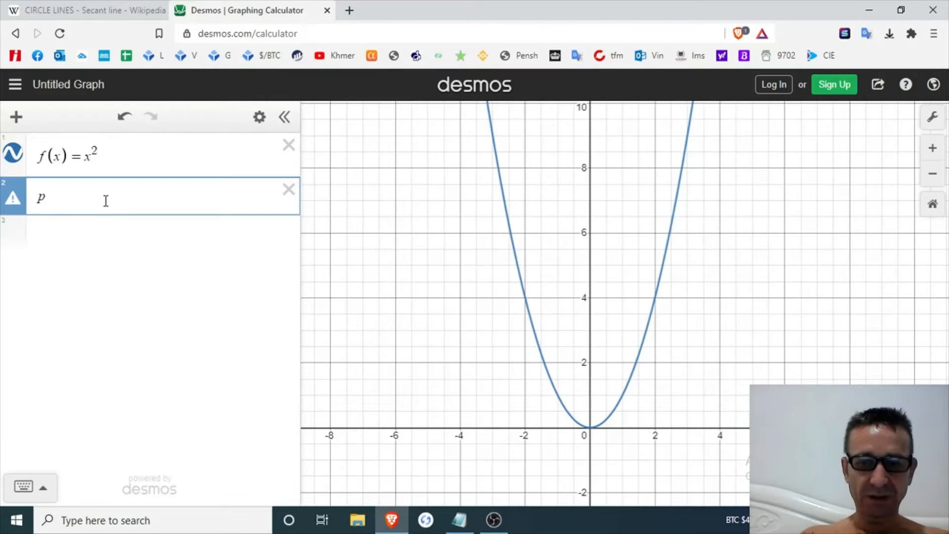
pyautogui.write('=(')
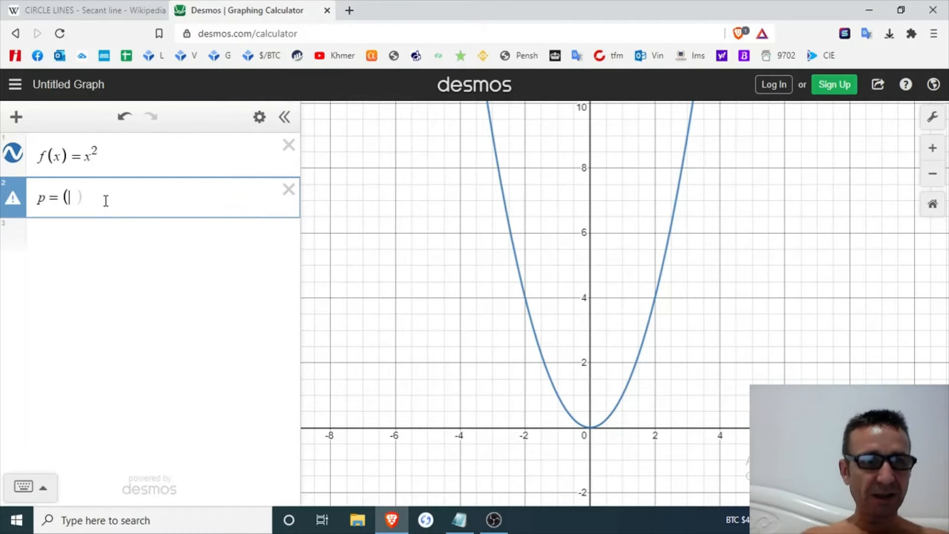
pyautogui.write('d')
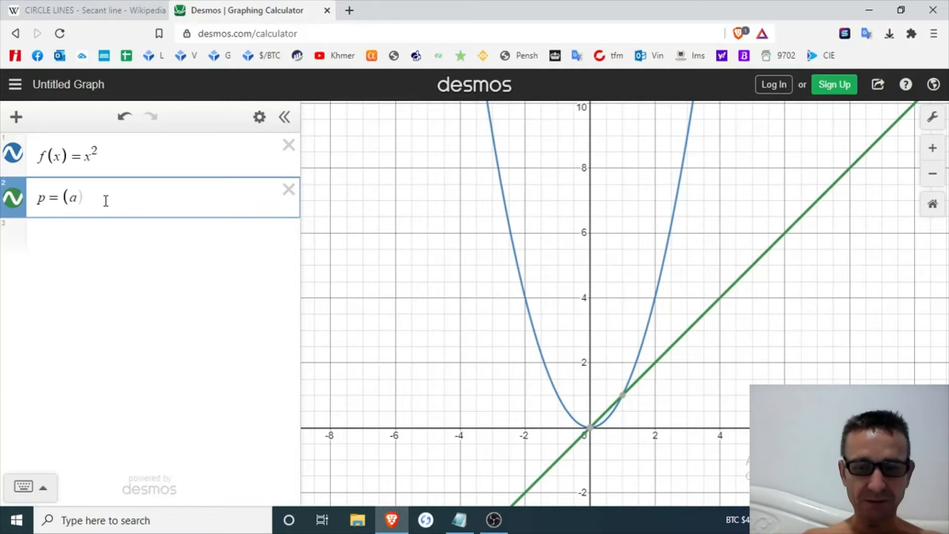
pyautogui.write(',')
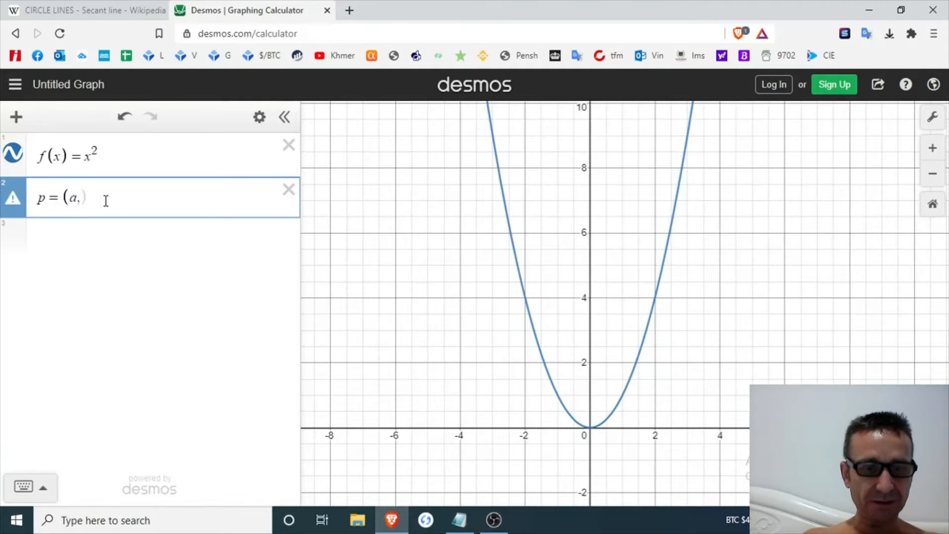
pyautogui.write('f(a)')
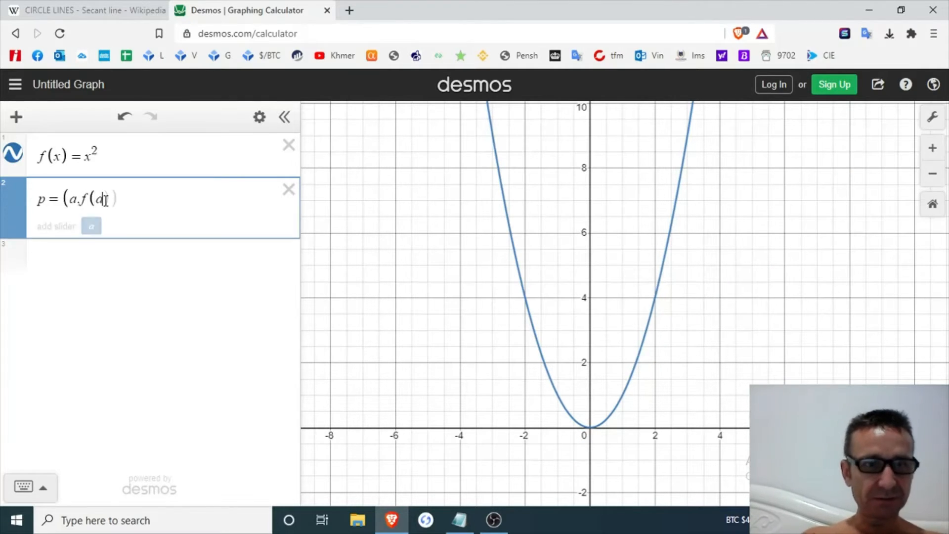
pyautogui.write(')')
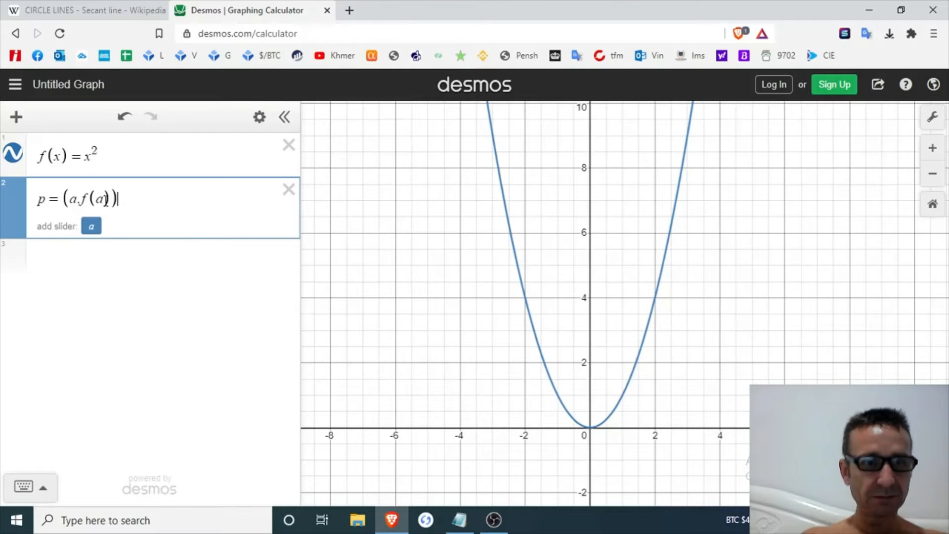
pyautogui.click(93, 228)
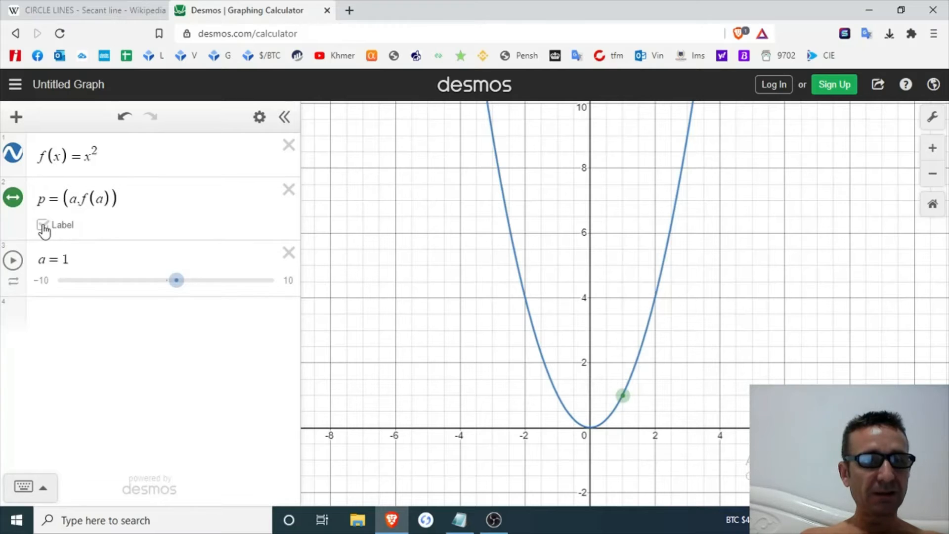
# - Label the point p as P and move it along the parabola until a is about 1.23
pyautogui.click(43, 226)
pyautogui.write('P')
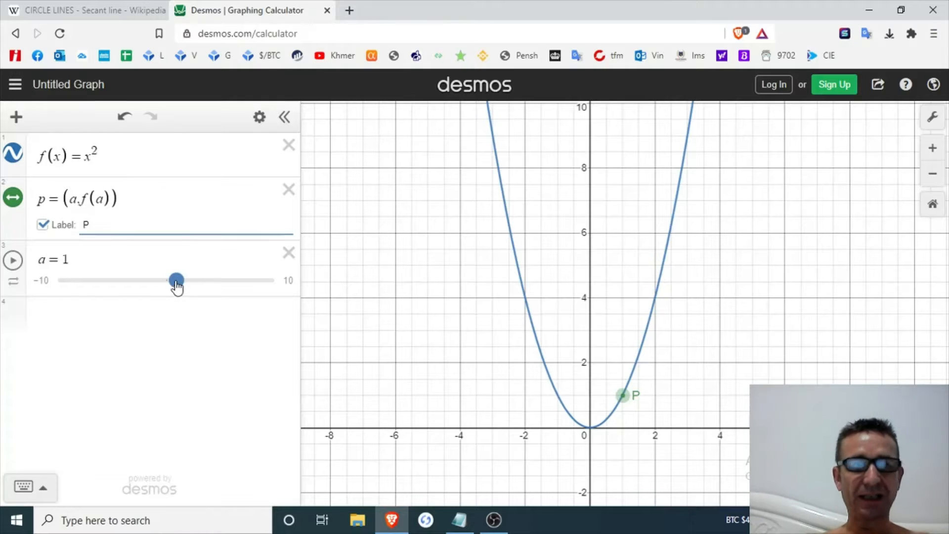
pyautogui.moveTo(176, 285)
pyautogui.mouseDown()
pyautogui.moveTo(205, 284)
pyautogui.moveTo(140, 288)
pyautogui.moveTo(177, 297)
pyautogui.moveTo(190, 289)
pyautogui.mouseUp()
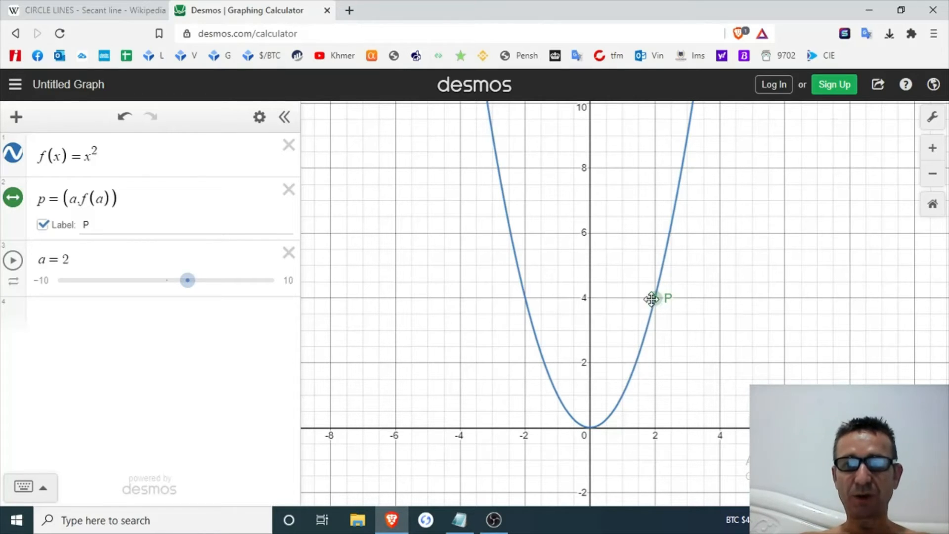
pyautogui.moveTo(651, 297); pyautogui.dragTo(631, 376)
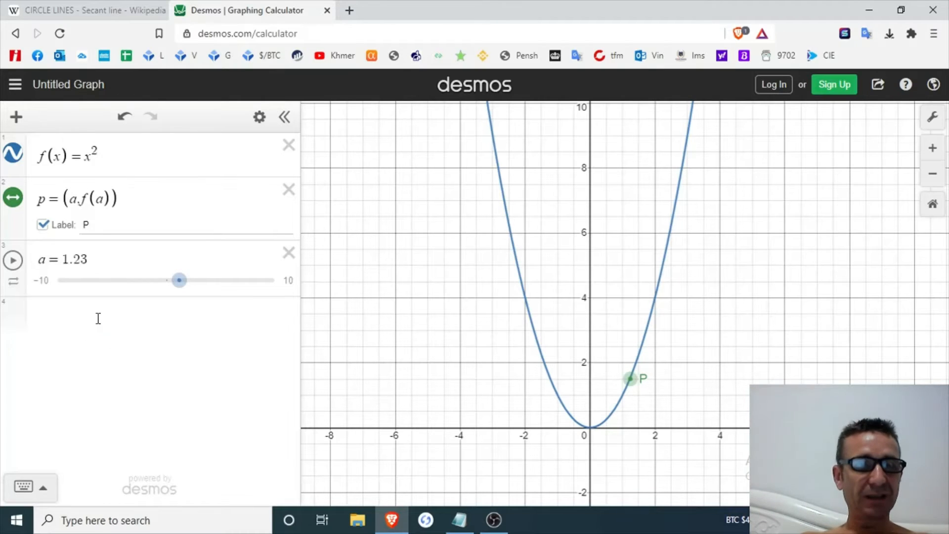
# - Define a second point q=(a+h,f(a+h)) in a new expression and add a slider for h
pyautogui.click(94, 318)
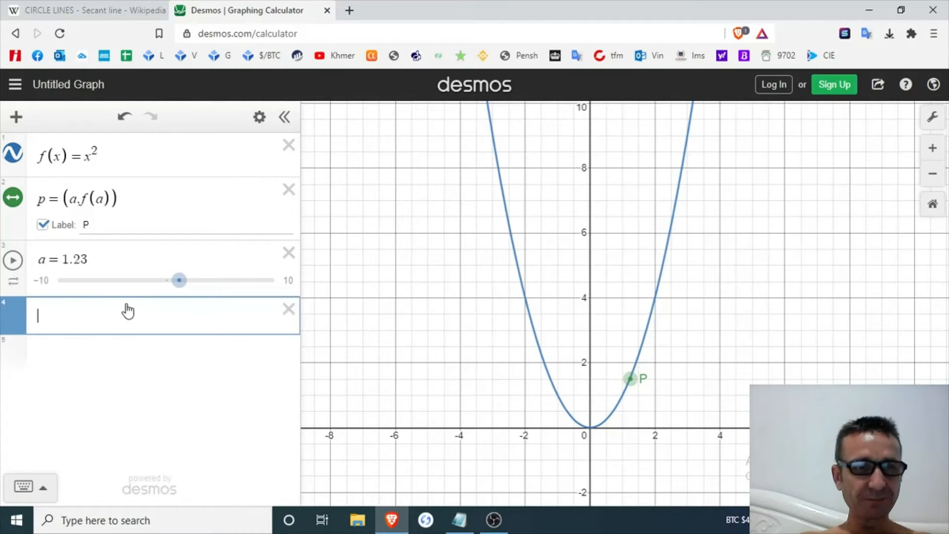
pyautogui.write('q=')
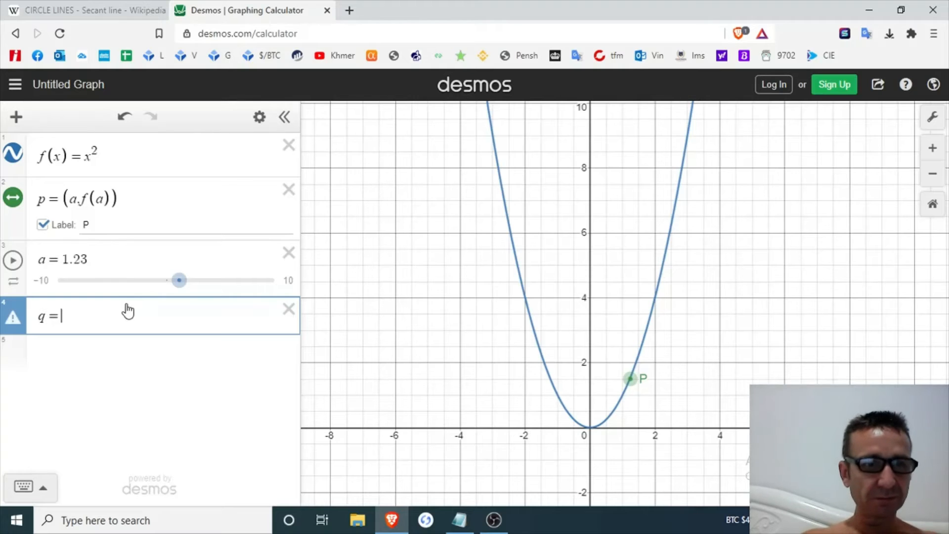
pyautogui.write('(')
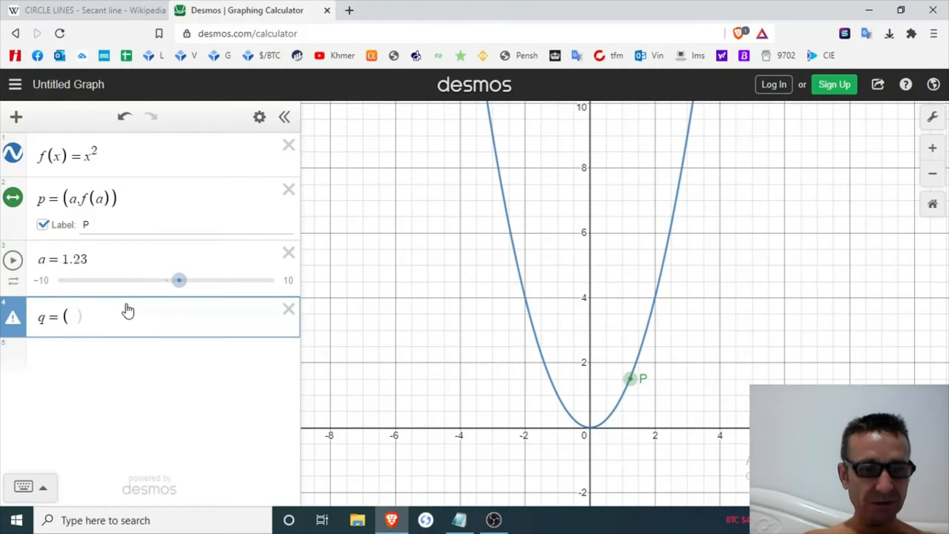
pyautogui.write('a+')
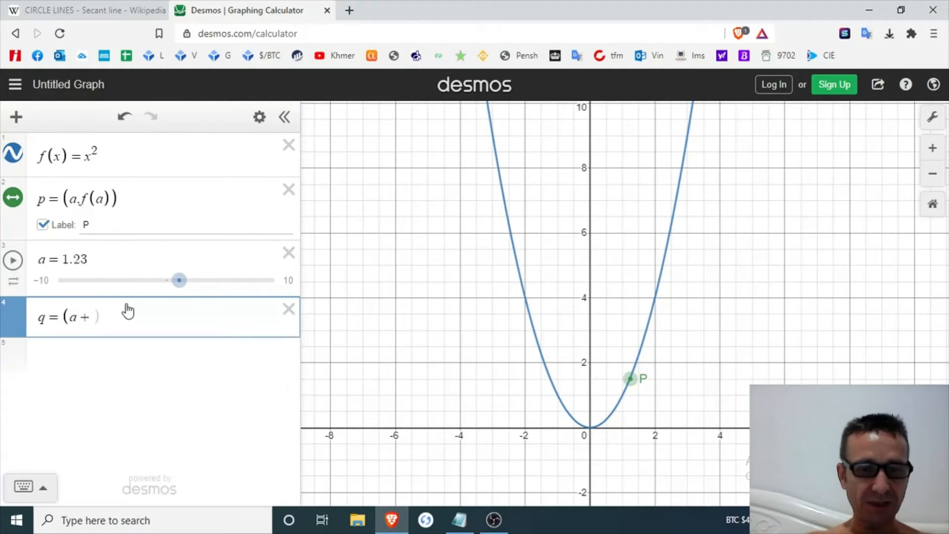
pyautogui.write('h')
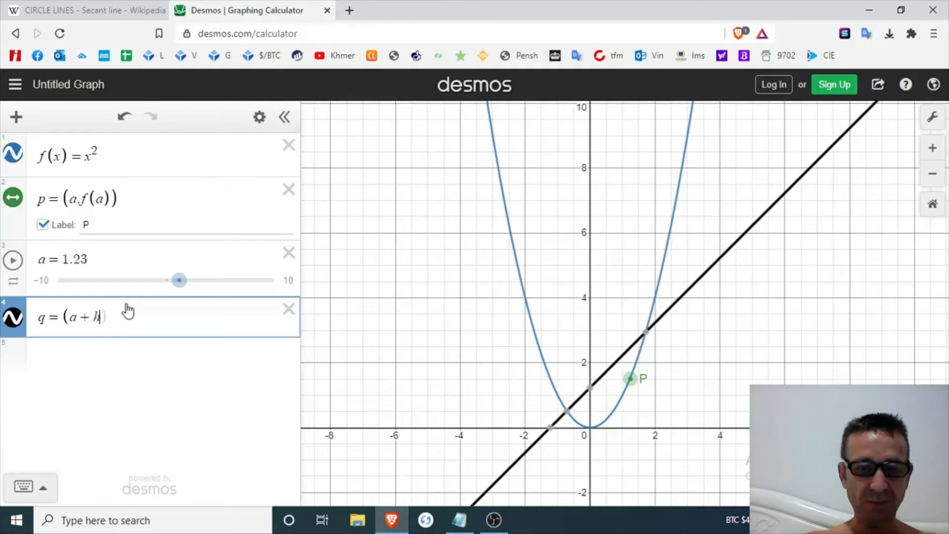
pyautogui.write(',')
pyautogui.press('BackSpace')
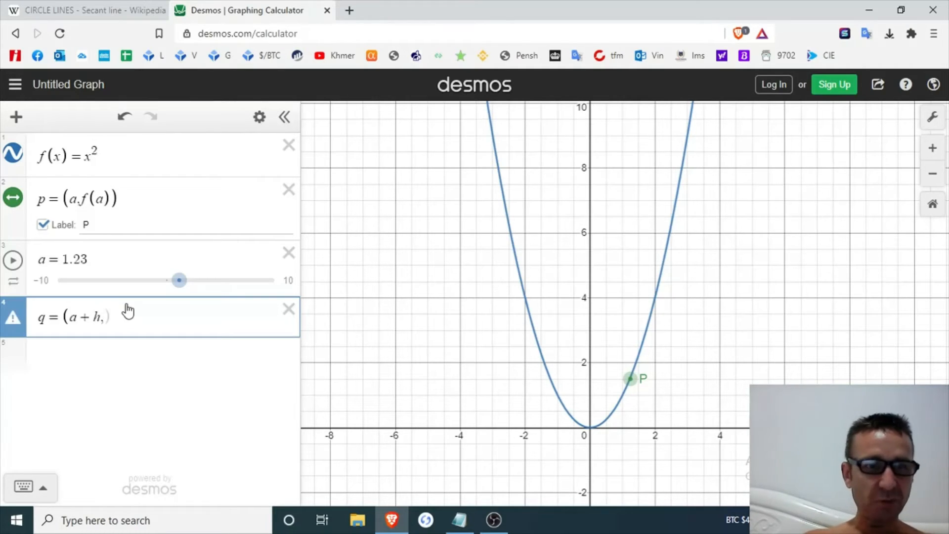
pyautogui.write('(')
pyautogui.press('BackSpace')
pyautogui.press('BackSpace')
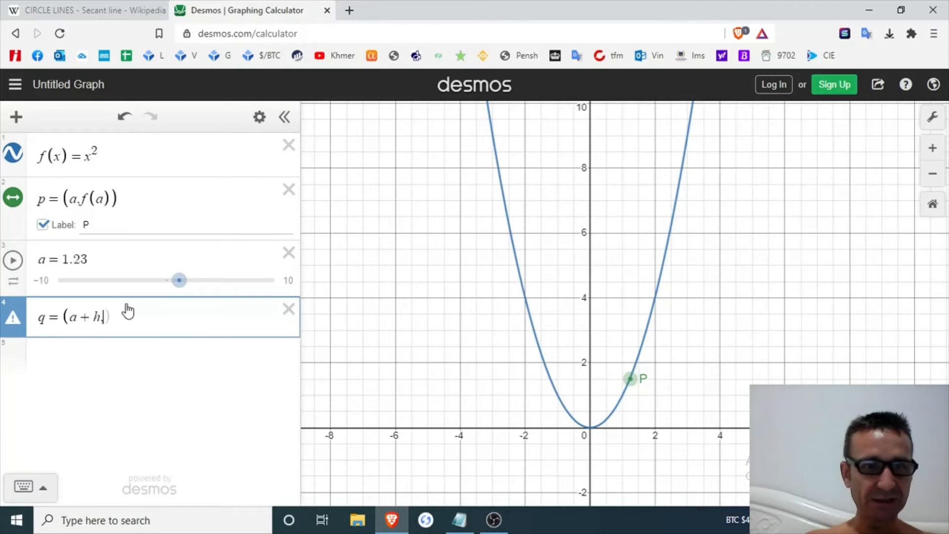
pyautogui.write(',f')
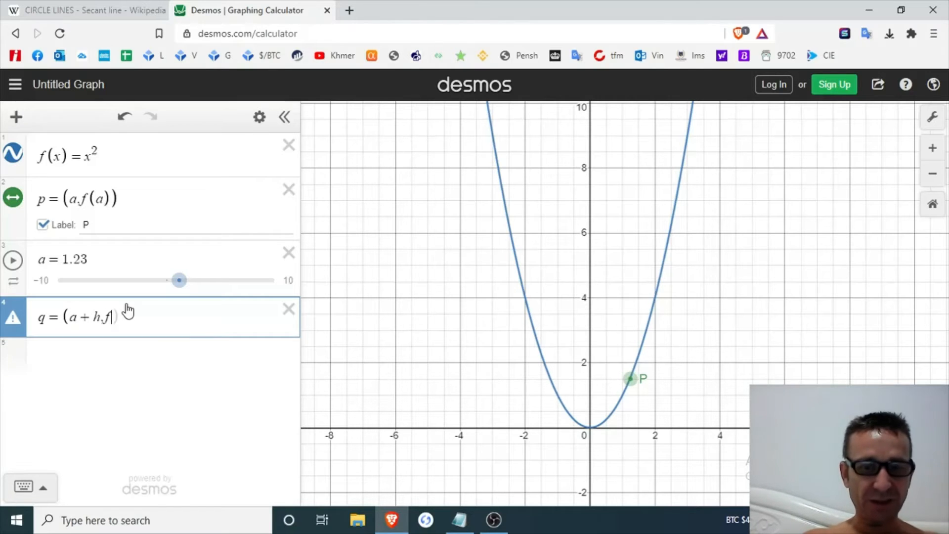
pyautogui.write('(a+h')
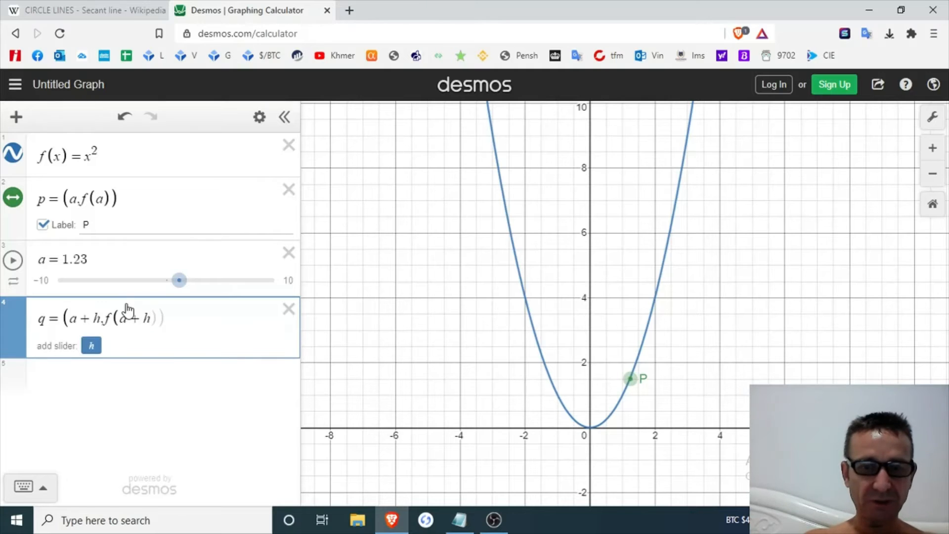
pyautogui.write(')')
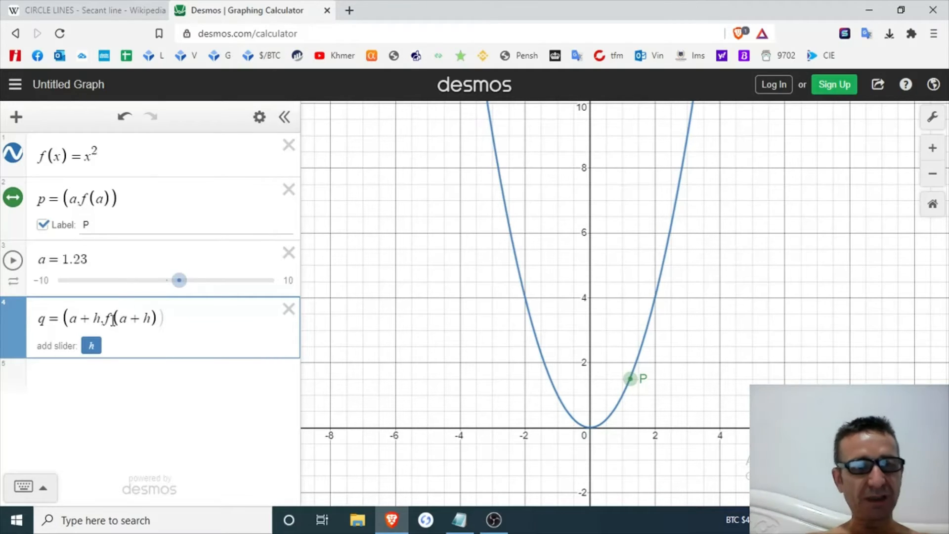
pyautogui.write(')')
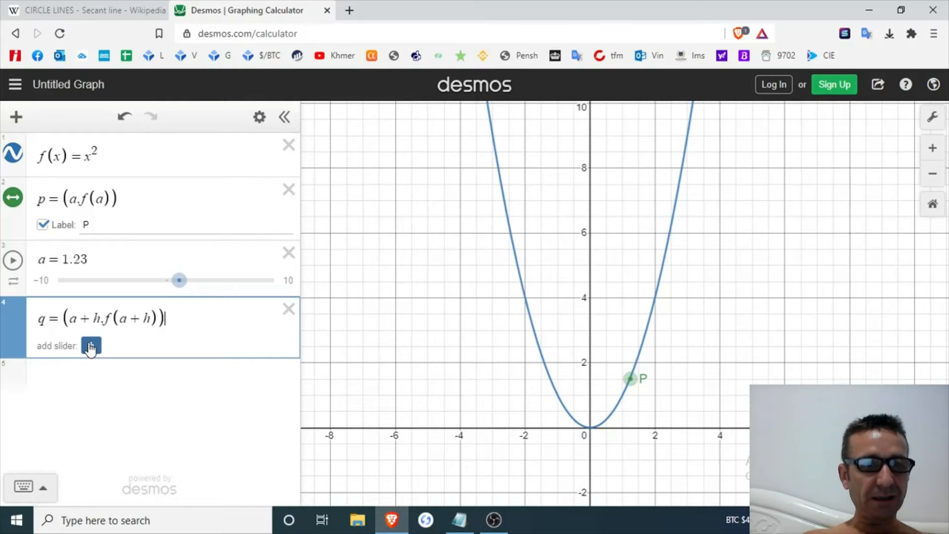
pyautogui.click(91, 346)
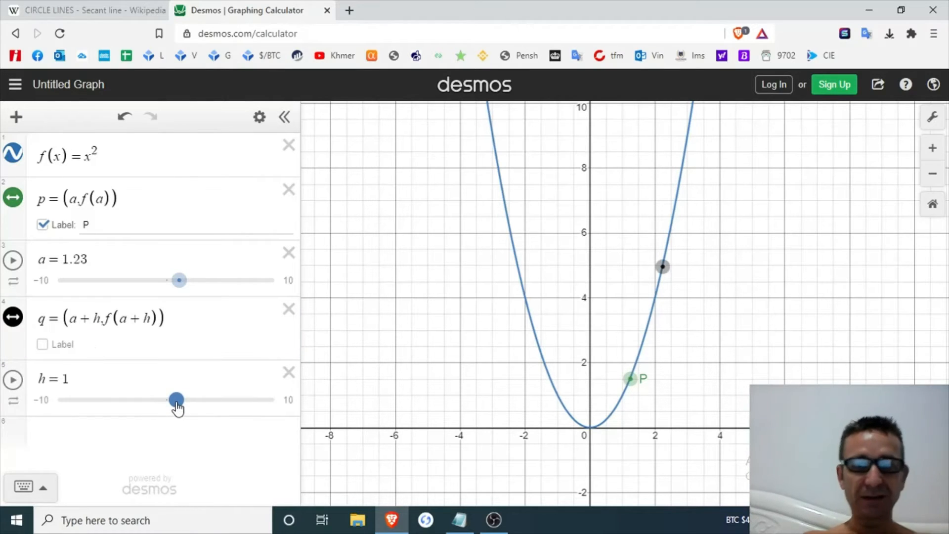
# - Label the point q as Q and adjust the h slider to 0.6
pyautogui.moveTo(176, 400)
pyautogui.mouseDown()
pyautogui.moveTo(165, 400)
pyautogui.moveTo(185, 400)
pyautogui.moveTo(174, 402)
pyautogui.mouseUp()
pyautogui.click(44, 346)
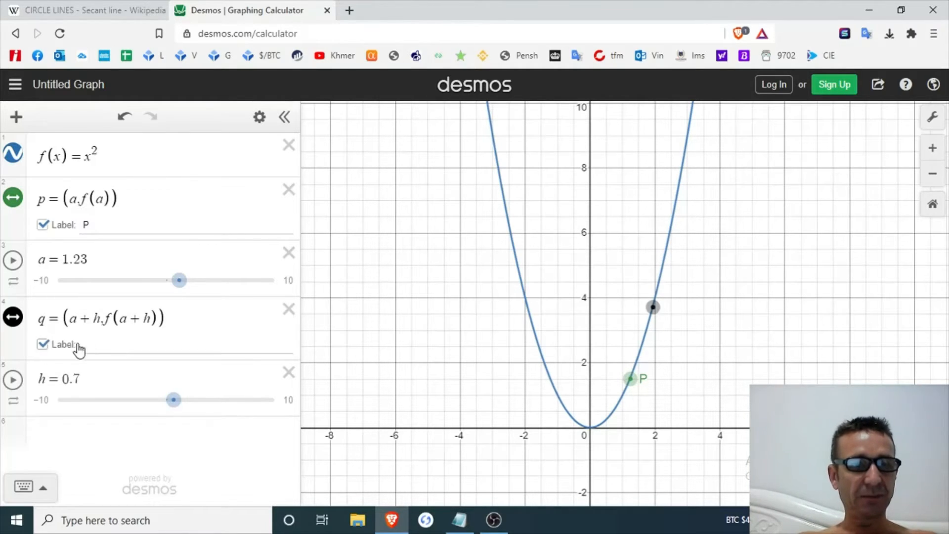
pyautogui.write('Q')
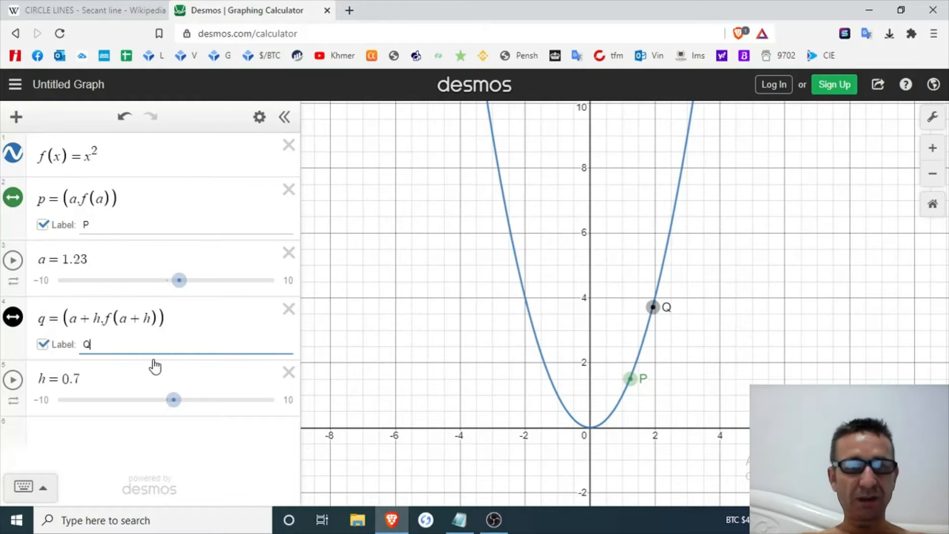
pyautogui.moveTo(173, 399)
pyautogui.mouseDown()
pyautogui.moveTo(166, 404)
pyautogui.moveTo(175, 405)
pyautogui.mouseUp()
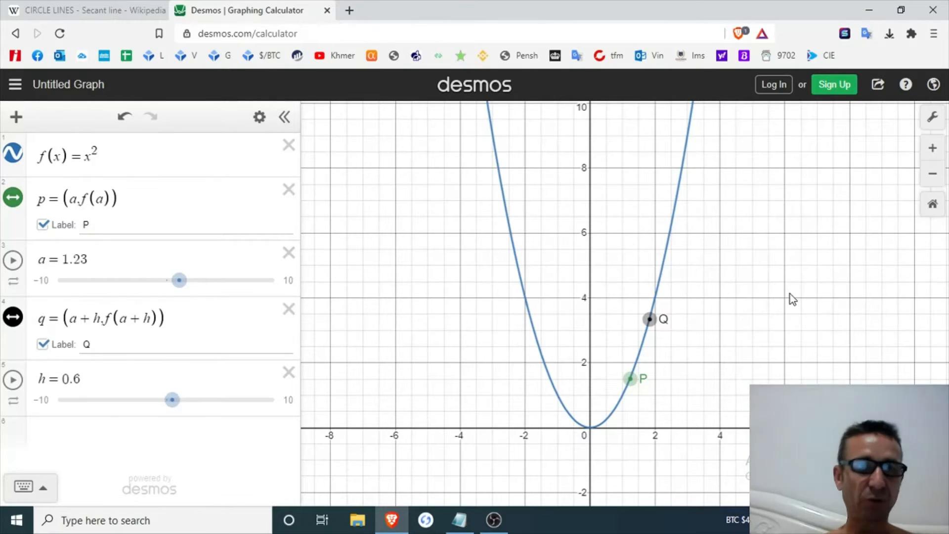
# - Enter m=f(a+h)-f(a) in a new expression as the start of the secant slope formula
pyautogui.click(150, 439)
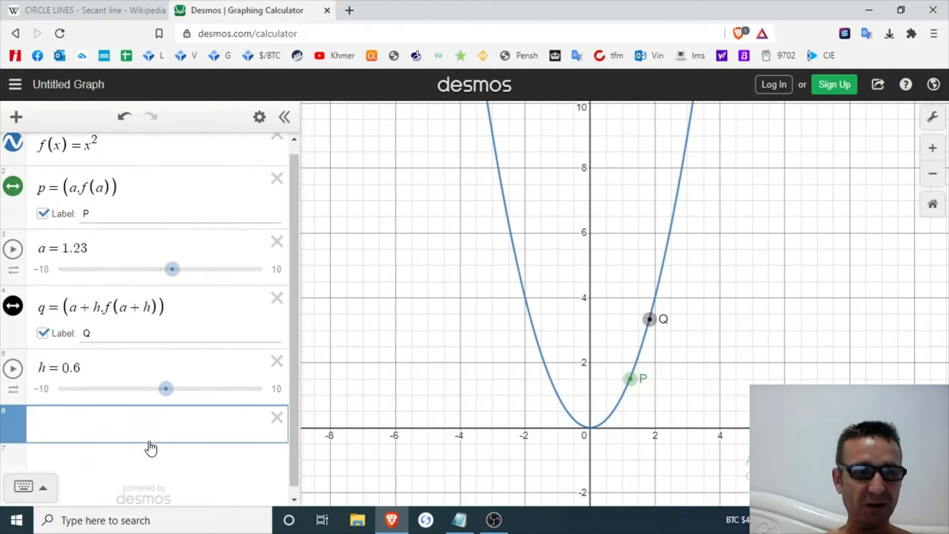
pyautogui.write('m=')
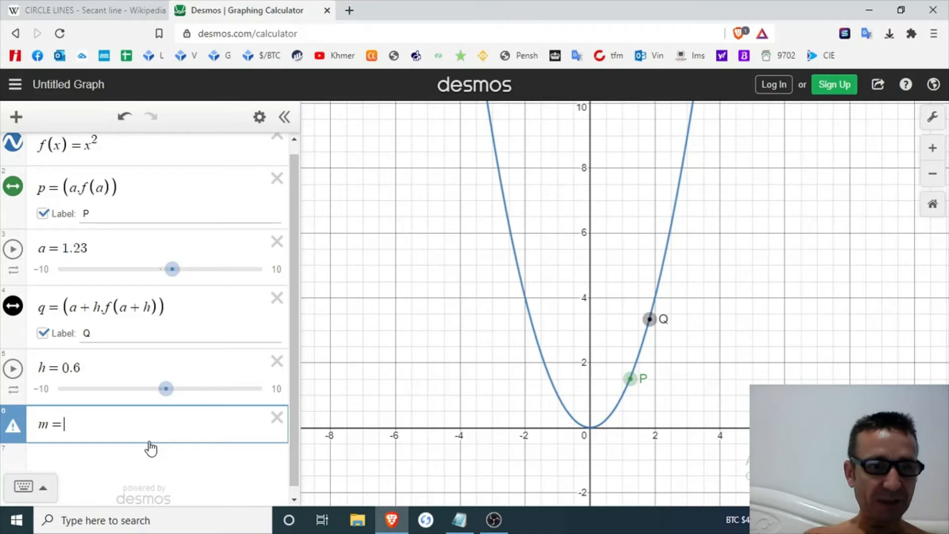
pyautogui.write('f(')
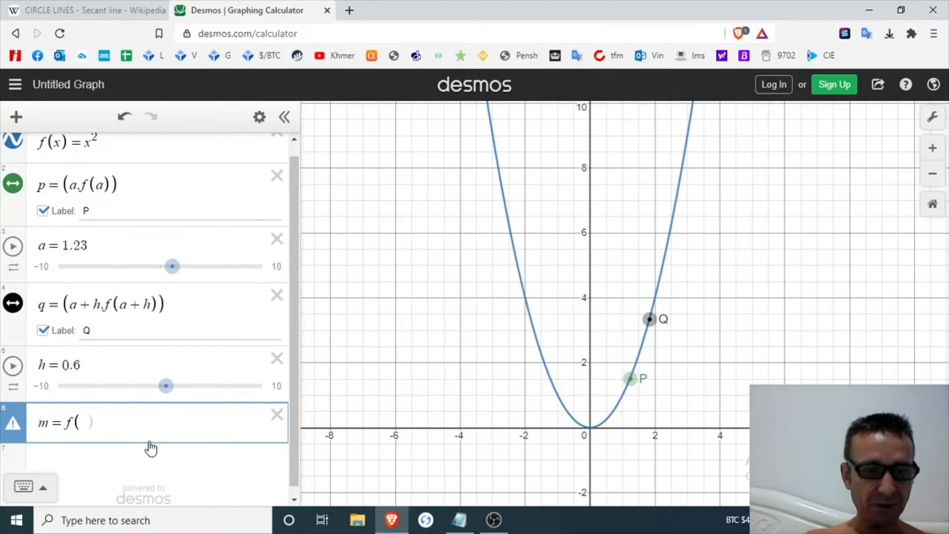
pyautogui.write('a+')
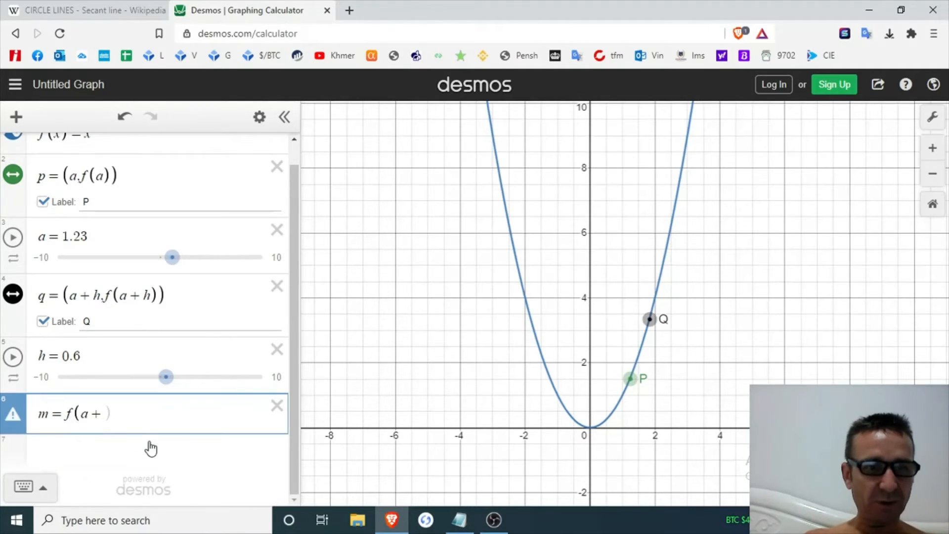
pyautogui.write('h)')
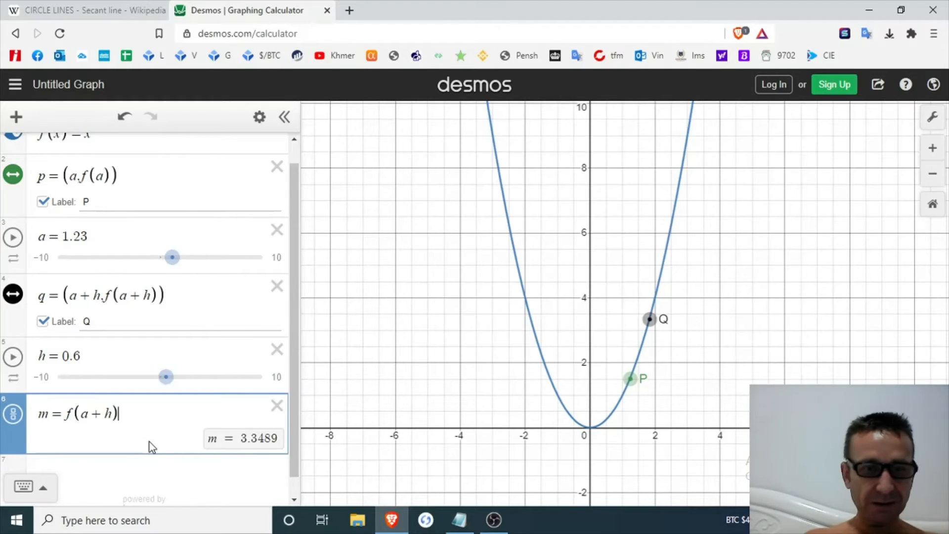
pyautogui.write(',')
pyautogui.press('BackSpace')
pyautogui.write('-')
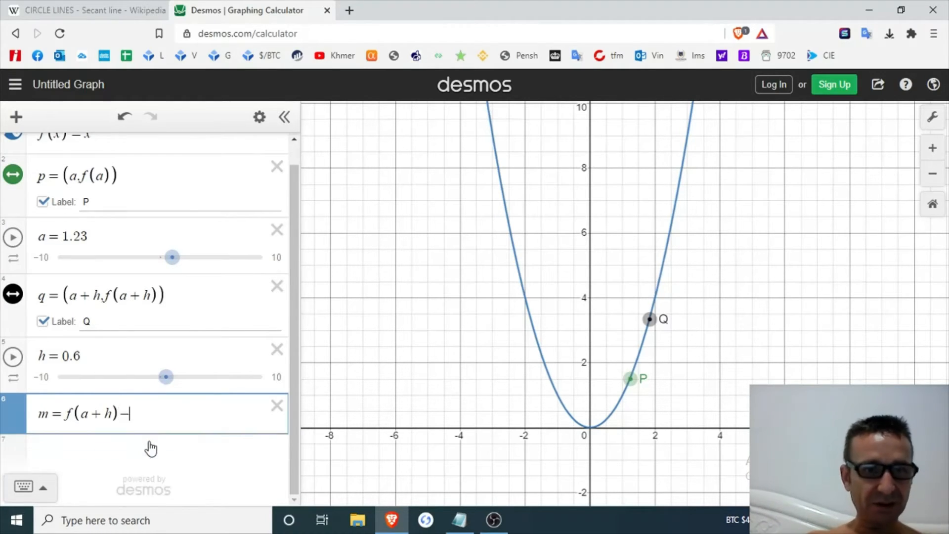
pyautogui.write('f')
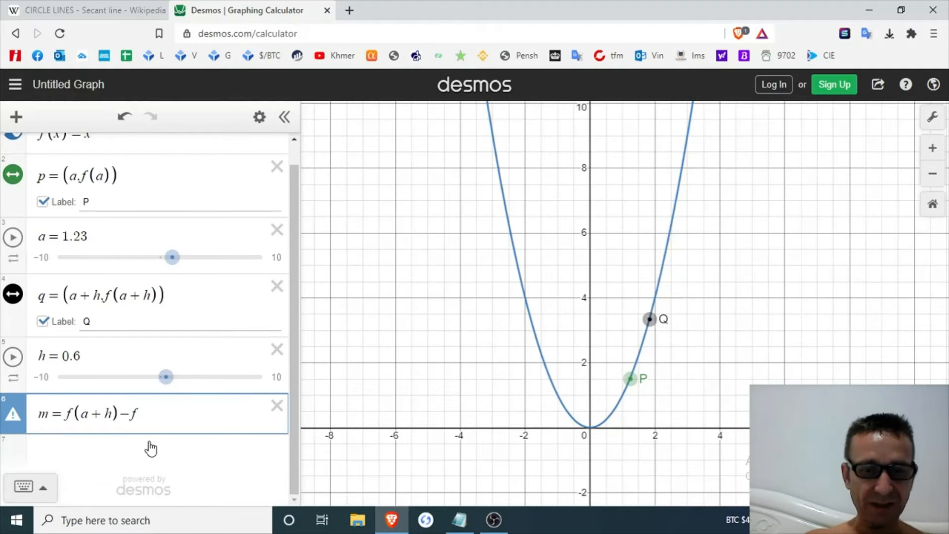
pyautogui.write('(a)')
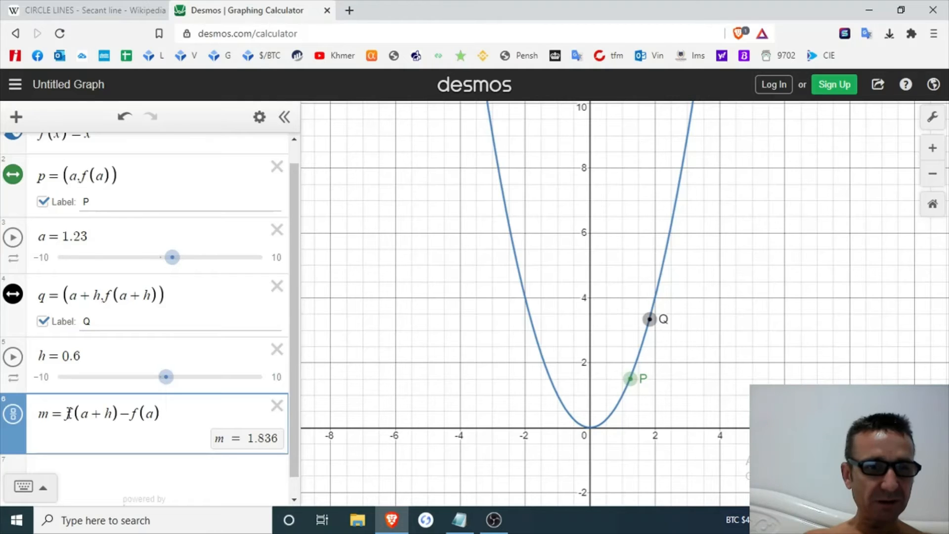
# - Divide the m expression by h without outer parentheses, and move P and Q until a is 1.64 and h is 0.26
pyautogui.write('(')
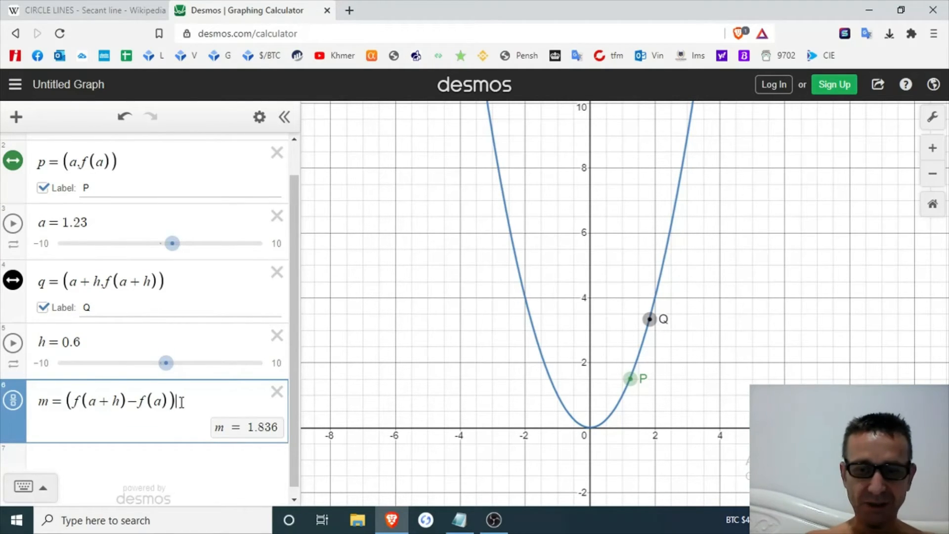
pyautogui.write('/h')
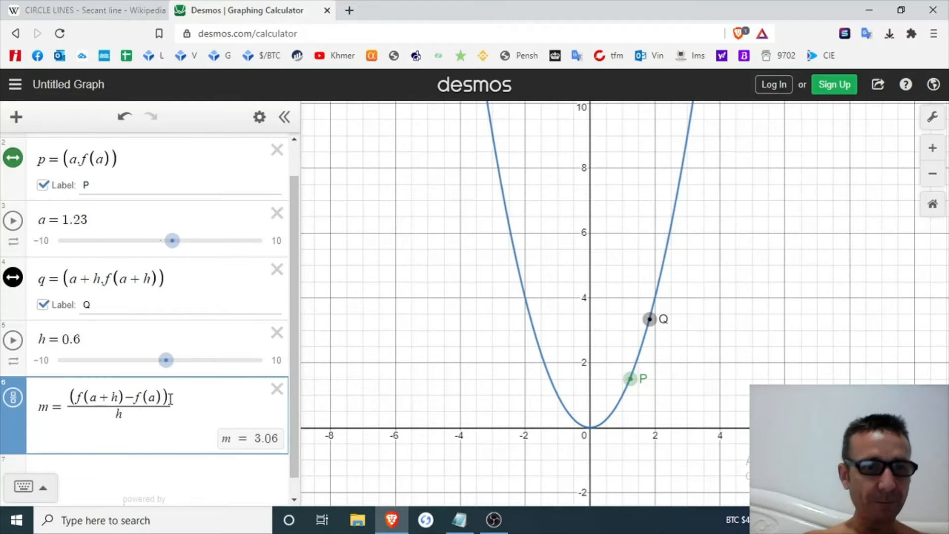
pyautogui.press('BackSpace')
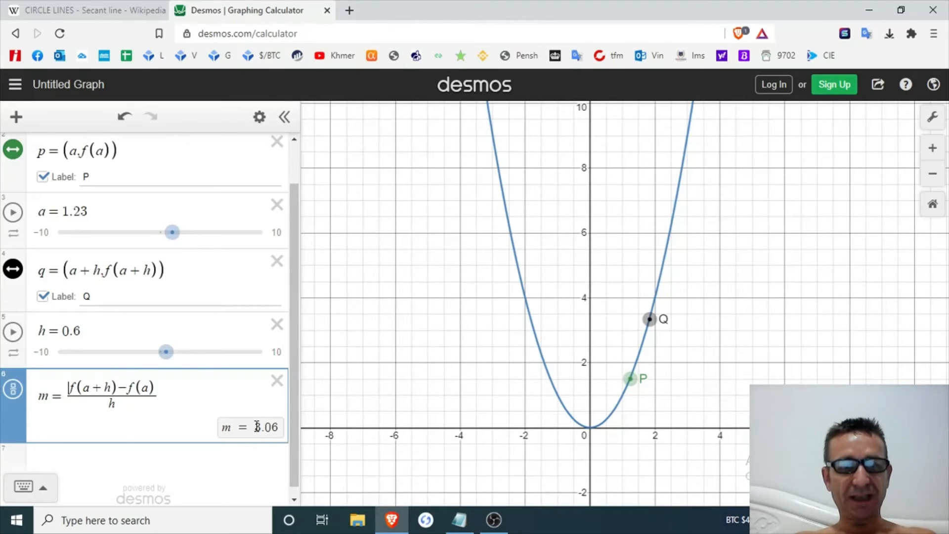
pyautogui.moveTo(649, 319); pyautogui.dragTo(641, 381)
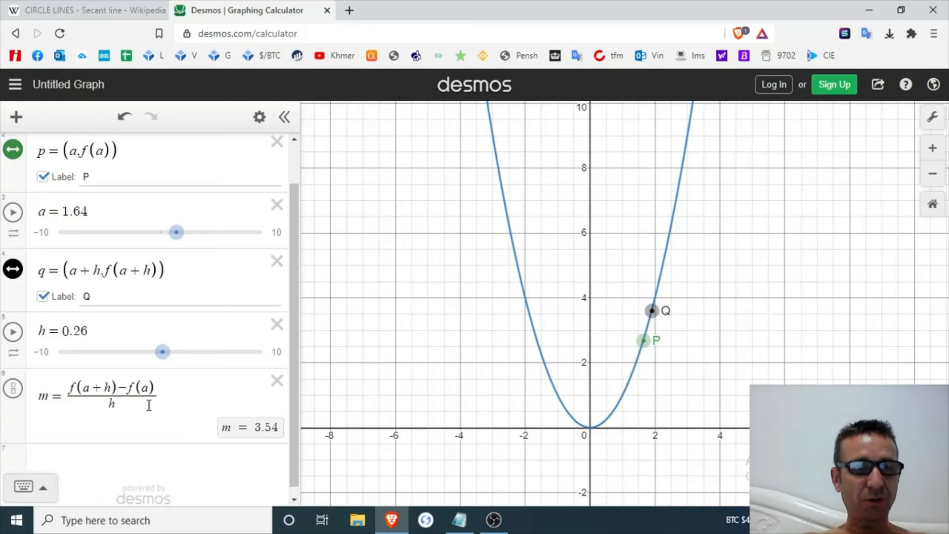
# - Start an empty expression, switch to Notepad and review the derivation of the secant line equation from y = mx + c
pyautogui.click(160, 463)
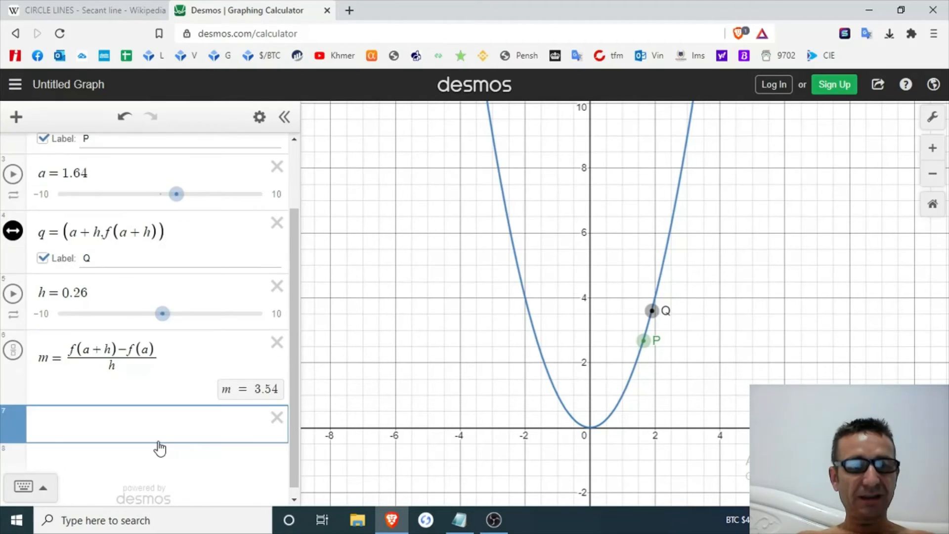
pyautogui.click(459, 520)
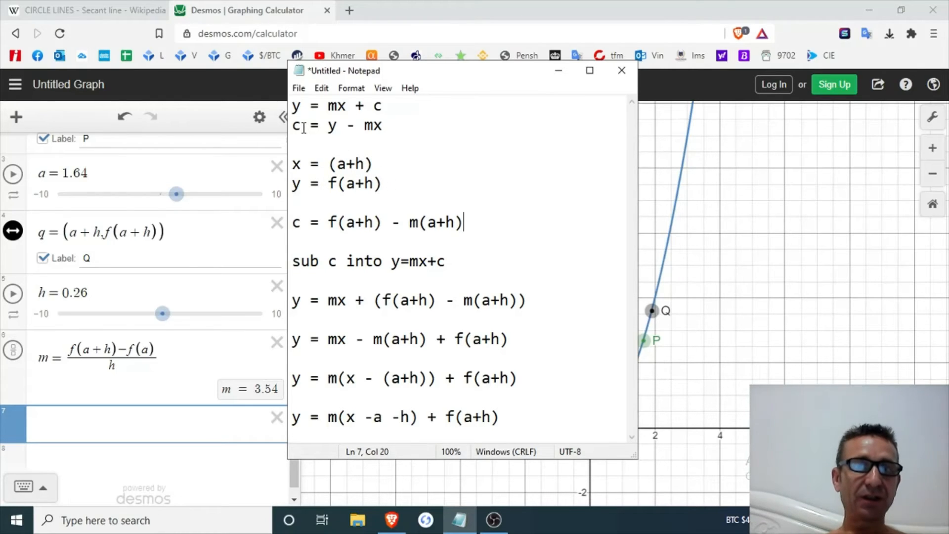
pyautogui.moveTo(329, 126); pyautogui.dragTo(384, 129)
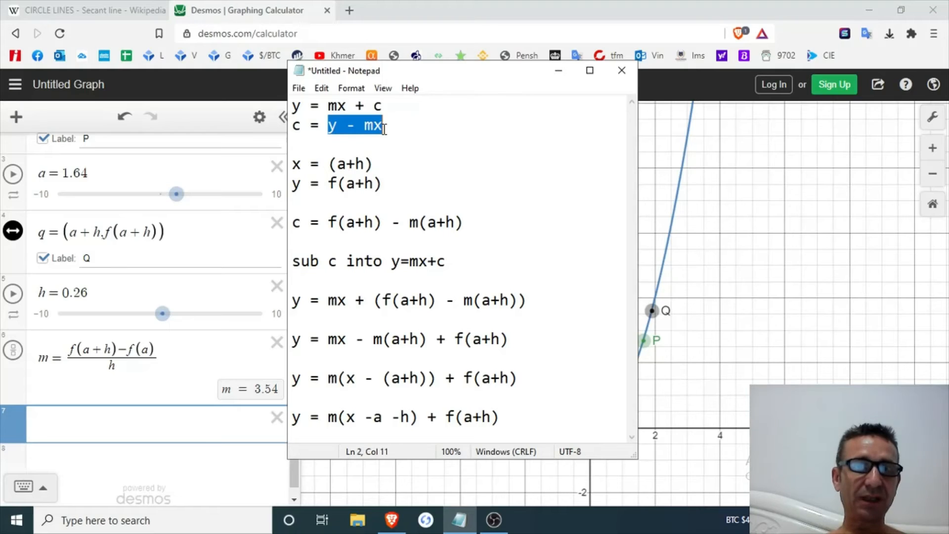
pyautogui.click(347, 222)
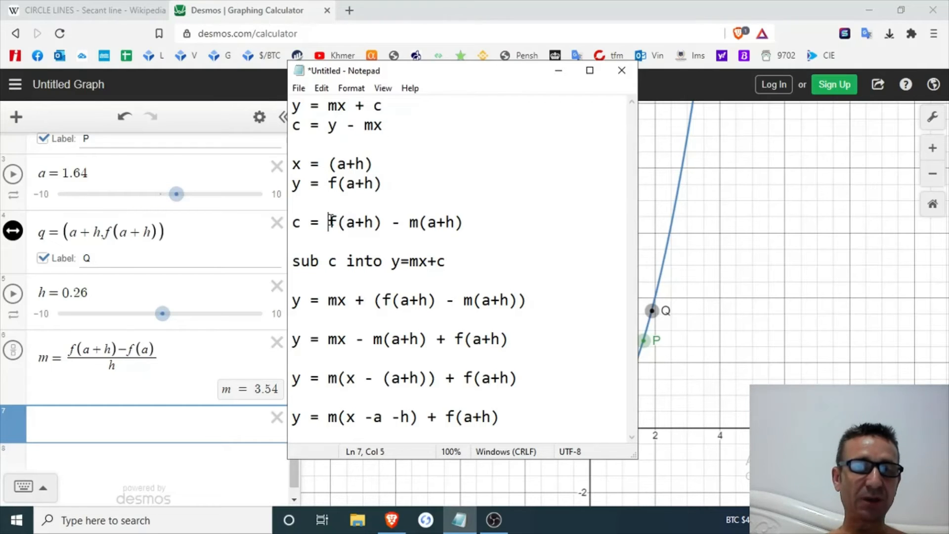
pyautogui.moveTo(328, 221); pyautogui.dragTo(383, 226)
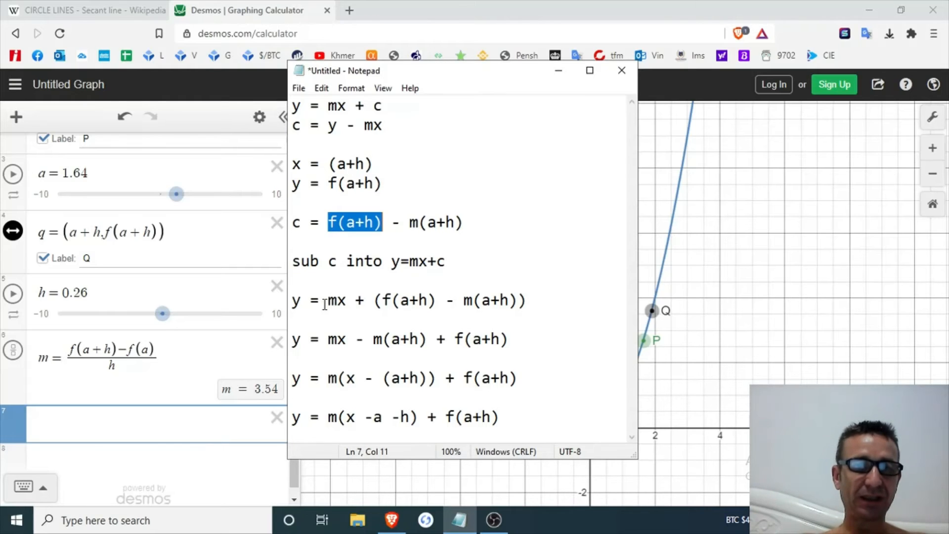
pyautogui.click(297, 300)
pyautogui.keyDown('shift'); pyautogui.click(534, 298); pyautogui.keyUp('shift')
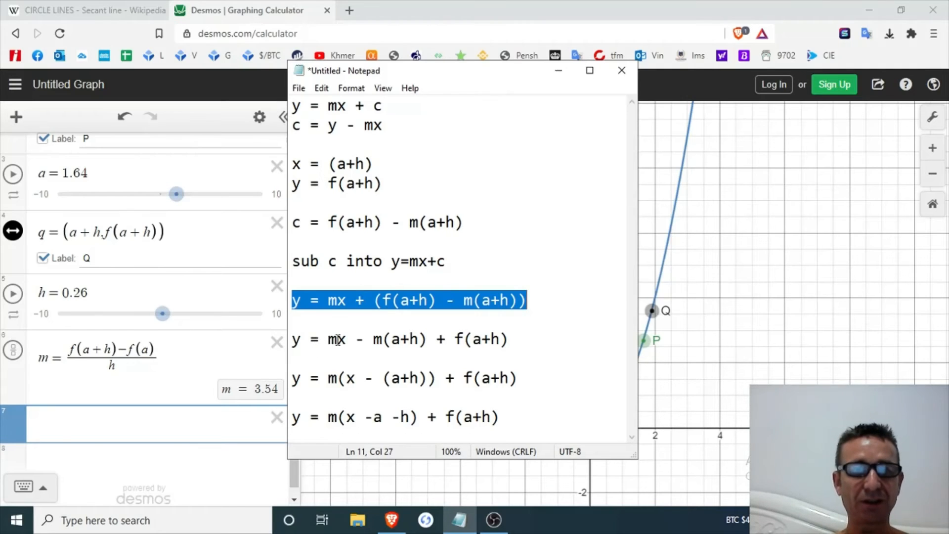
pyautogui.moveTo(329, 340); pyautogui.dragTo(512, 342)
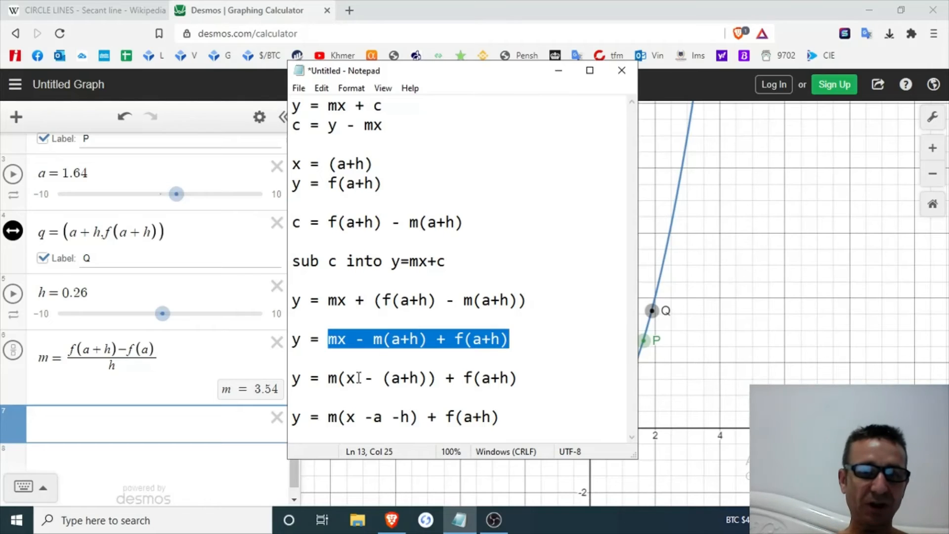
pyautogui.moveTo(327, 378); pyautogui.dragTo(530, 369)
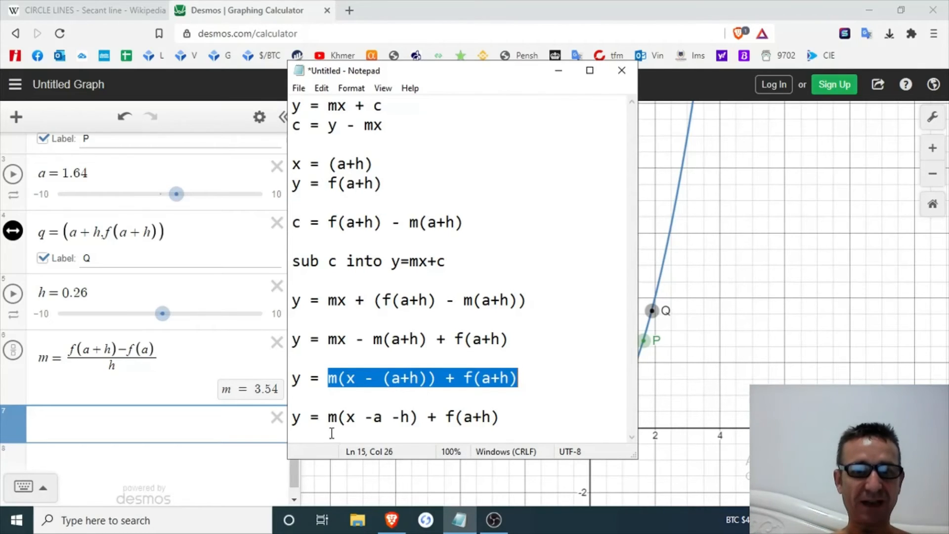
# - Take the final equation from the Notepad derivation and enter y=m(x-a-h)+f(a+h) in the empty Desmos expression
pyautogui.moveTo(296, 417); pyautogui.dragTo(520, 418)
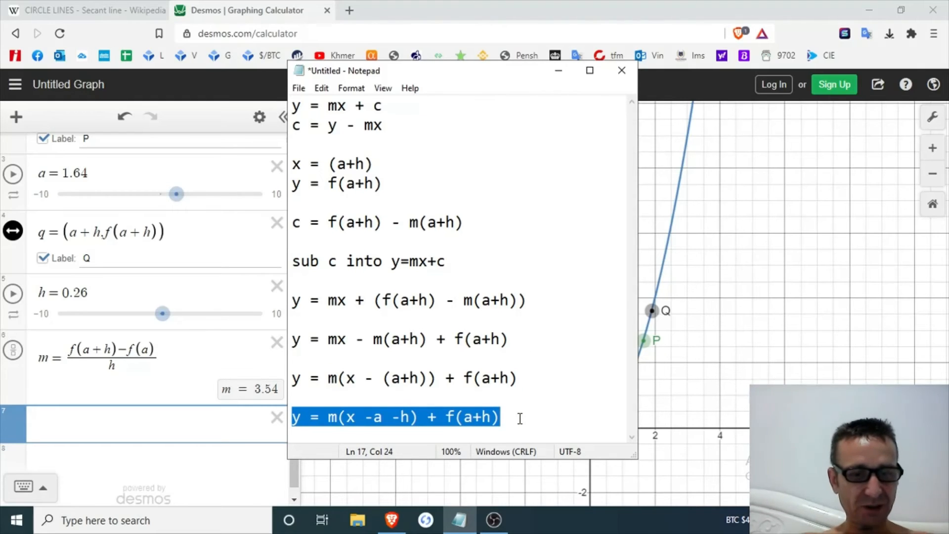
pyautogui.click(154, 423)
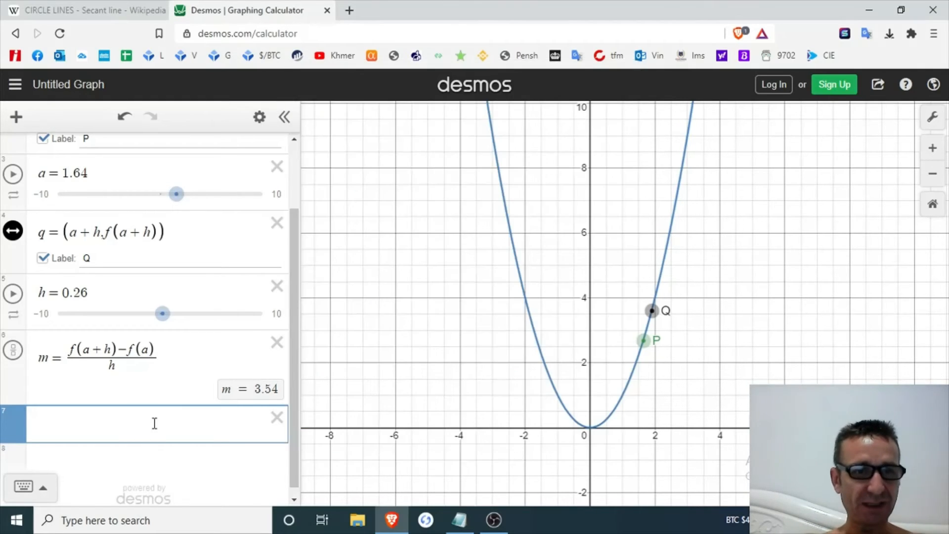
pyautogui.write('y=m(x-a-h)+f(a+h)')
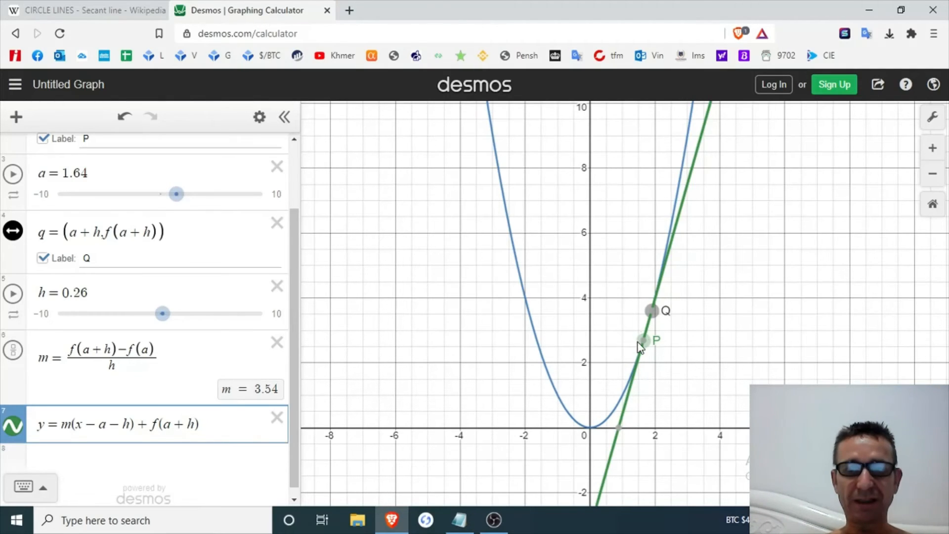
# - Move P and Q along the parabola, ending with a at 0.94, and reduce h to 0.2
pyautogui.moveTo(641, 347); pyautogui.dragTo(652, 245)
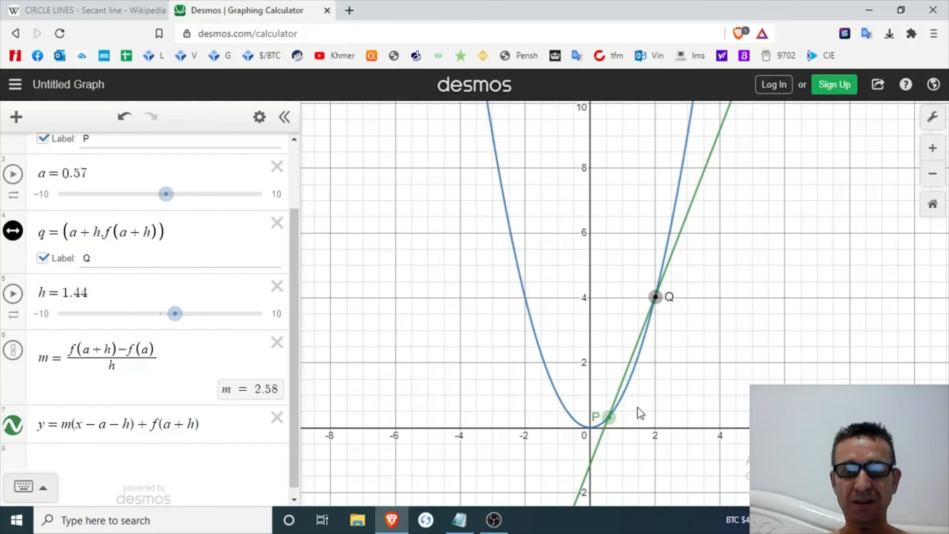
pyautogui.moveTo(607, 417); pyautogui.dragTo(577, 422)
pyautogui.moveTo(624, 393)
pyautogui.mouseDown()
pyautogui.moveTo(646, 332)
pyautogui.moveTo(641, 392)
pyautogui.mouseUp()
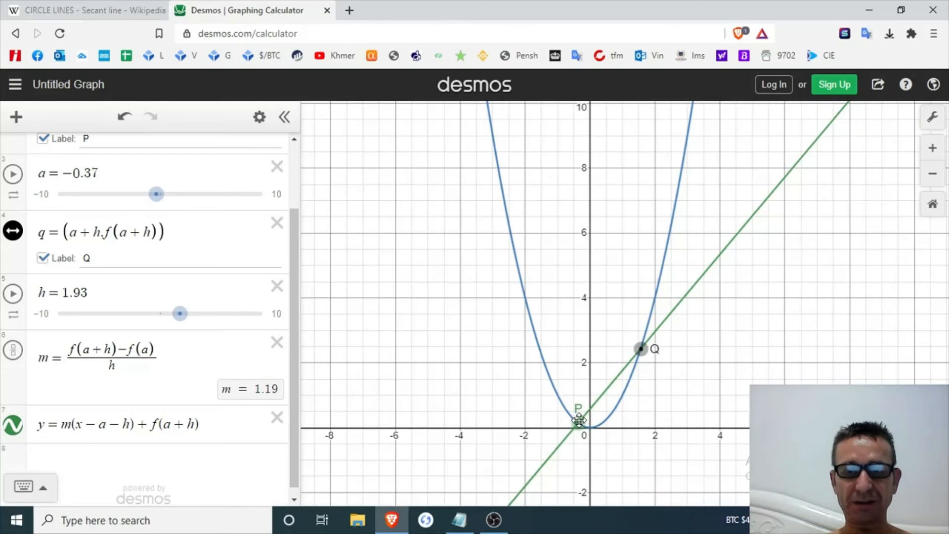
pyautogui.moveTo(578, 420); pyautogui.dragTo(617, 416)
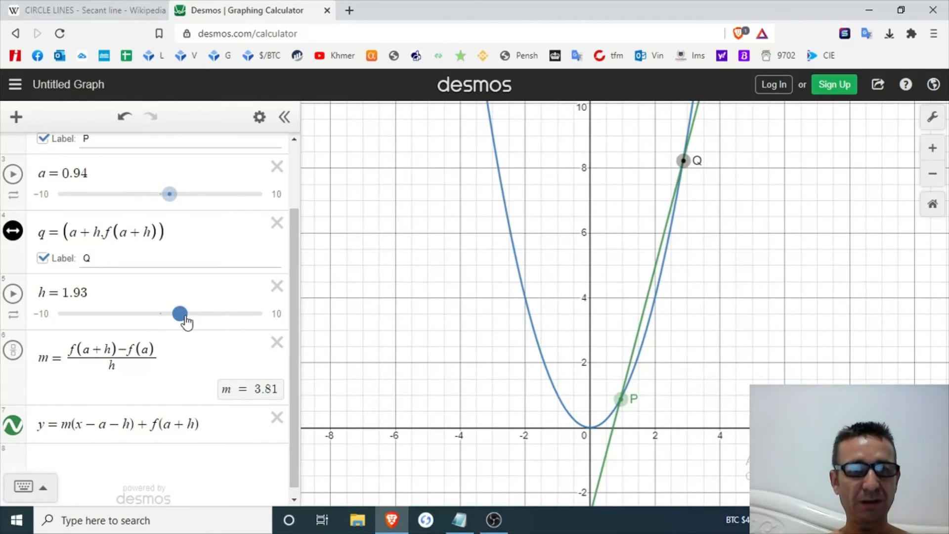
pyautogui.moveTo(186, 322)
pyautogui.mouseDown()
pyautogui.moveTo(164, 321)
pyautogui.moveTo(170, 327)
pyautogui.mouseUp()
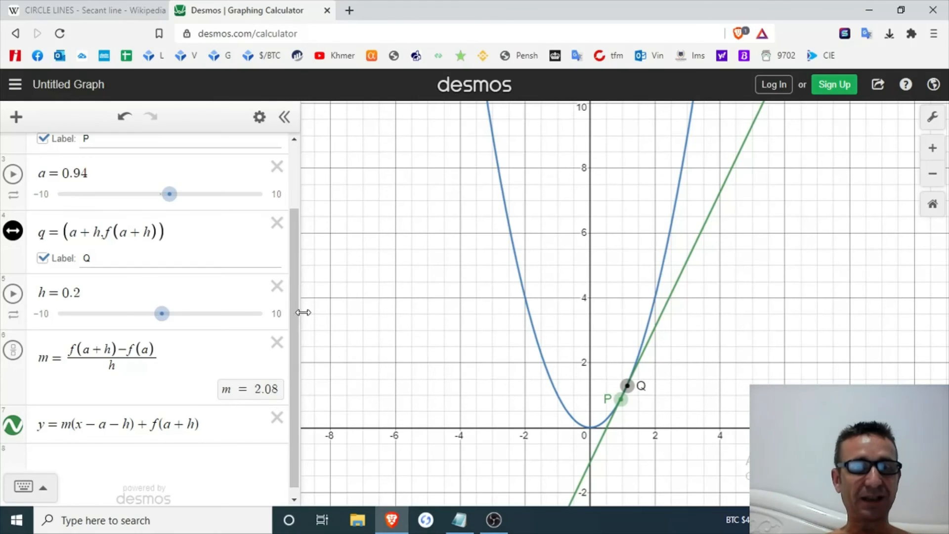
# - Replace x^2 in the function definition so that f(x)=sin x
pyautogui.moveTo(292, 321); pyautogui.dragTo(316, 233)
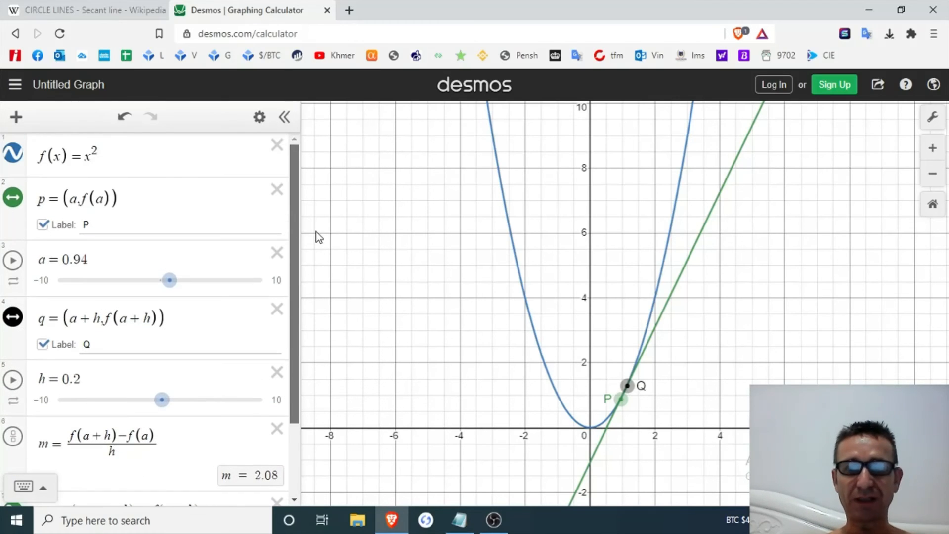
pyautogui.click(136, 153)
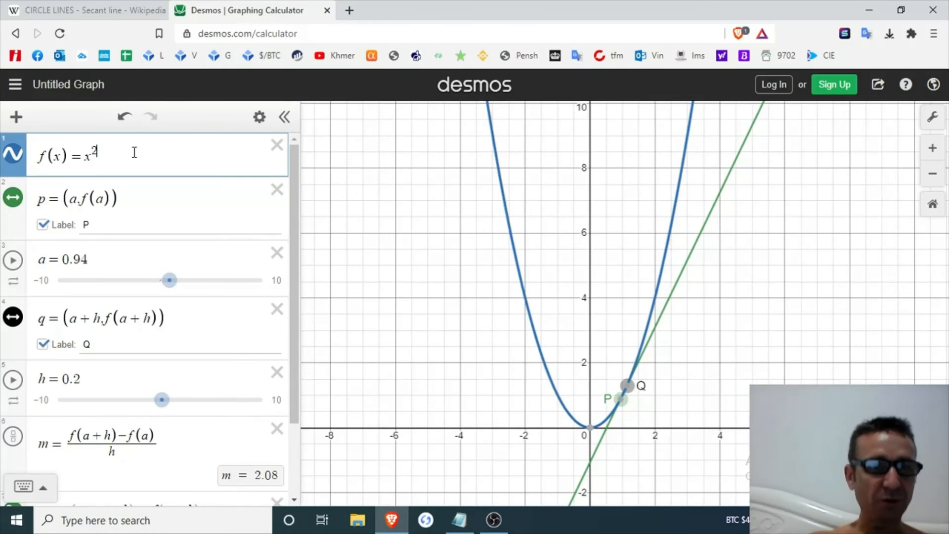
pyautogui.press('BackSpace')
pyautogui.press('BackSpace')
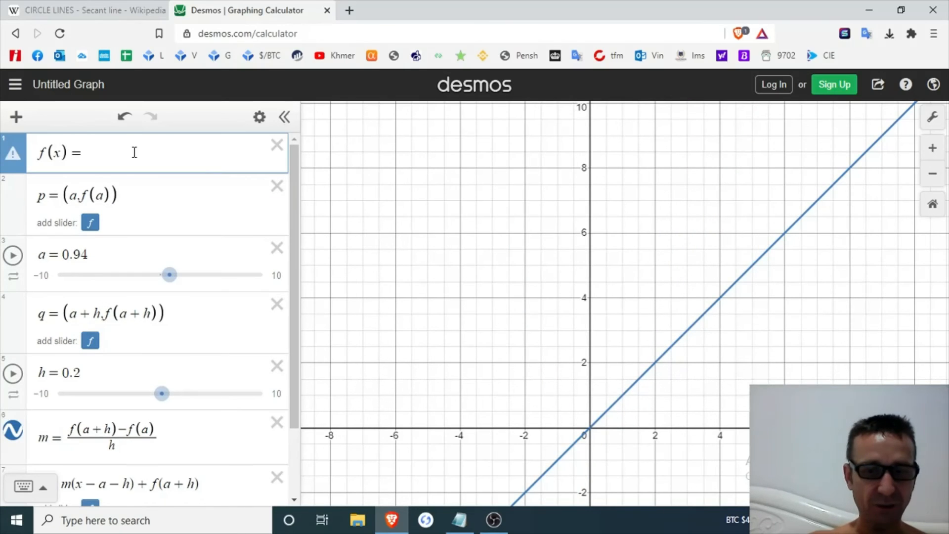
pyautogui.write('sinx')
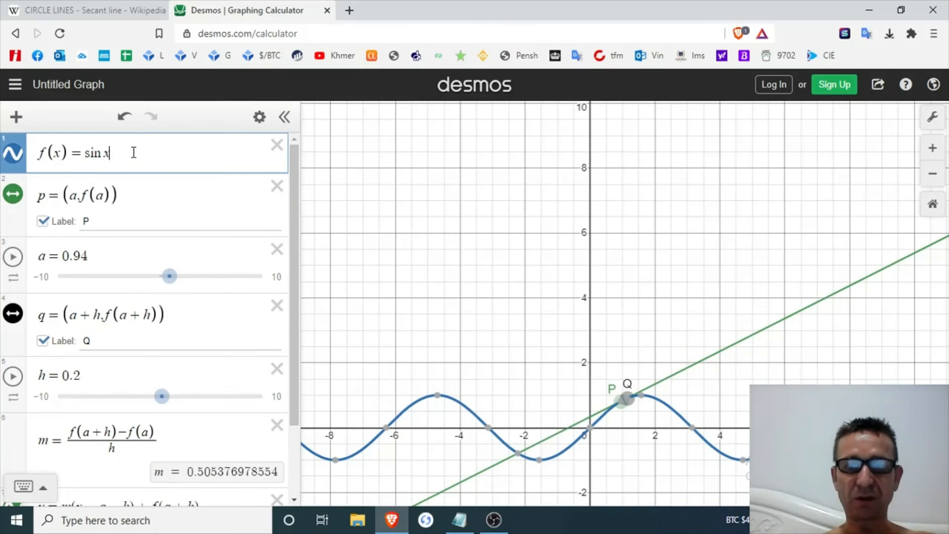
# - Adjust h and move P and Q along the sine curve until h is 0.56 and a is -0.35
pyautogui.moveTo(162, 396); pyautogui.dragTo(188, 406)
pyautogui.moveTo(625, 406); pyautogui.dragTo(573, 429)
pyautogui.moveTo(633, 395); pyautogui.dragTo(596, 420)
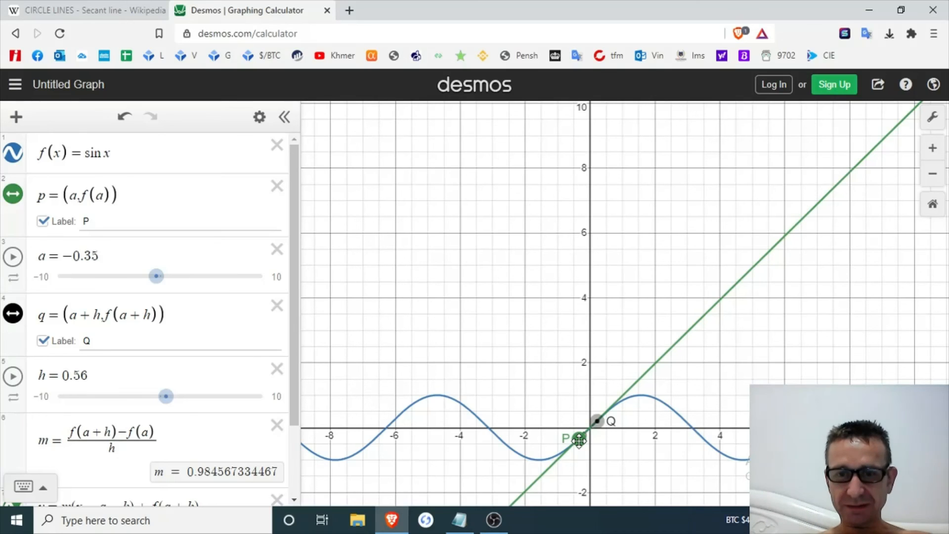
# - Move P along the sine curve to a of 2.93, and bring it back near the crest at a of 1.22
pyautogui.moveTo(578, 439); pyautogui.dragTo(684, 445)
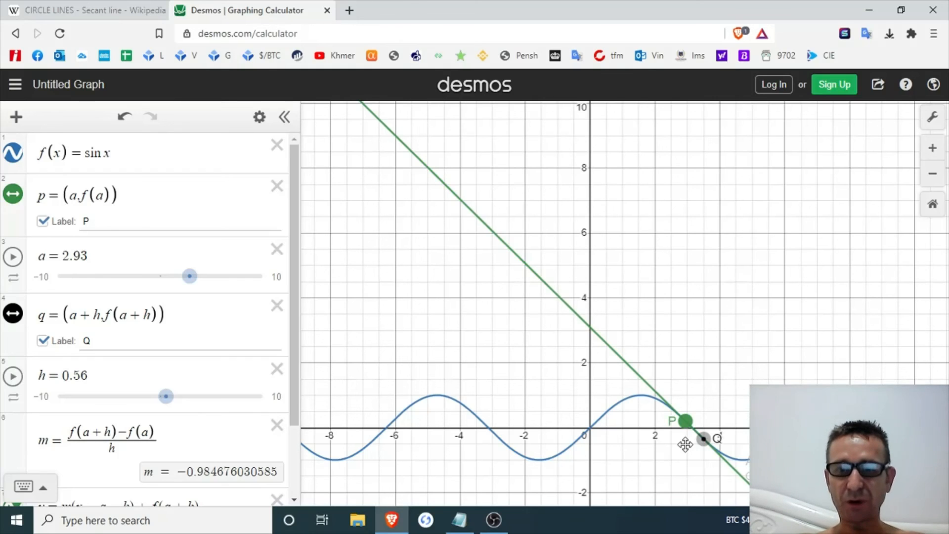
pyautogui.moveTo(684, 444); pyautogui.dragTo(630, 403)
pyautogui.moveTo(632, 403); pyautogui.dragTo(627, 401)
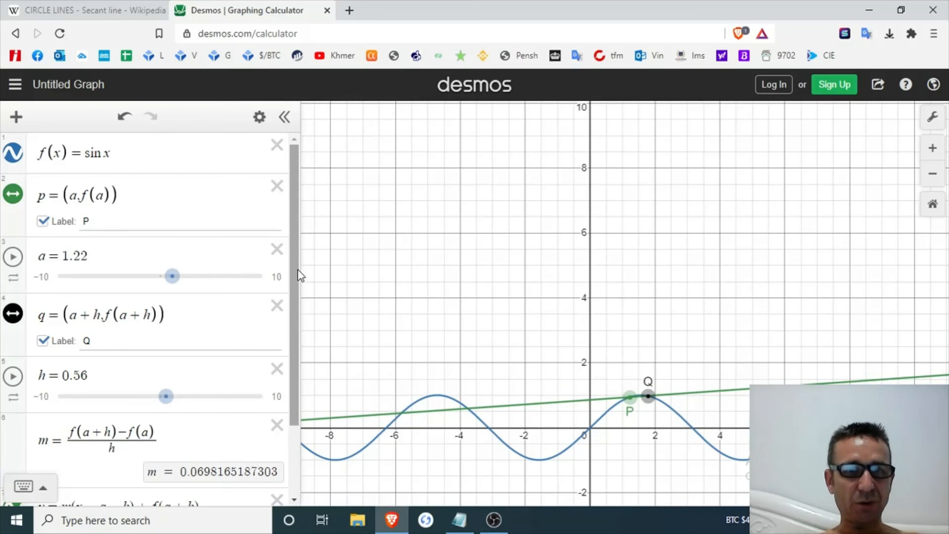
pyautogui.moveTo(295, 275); pyautogui.dragTo(317, 253)
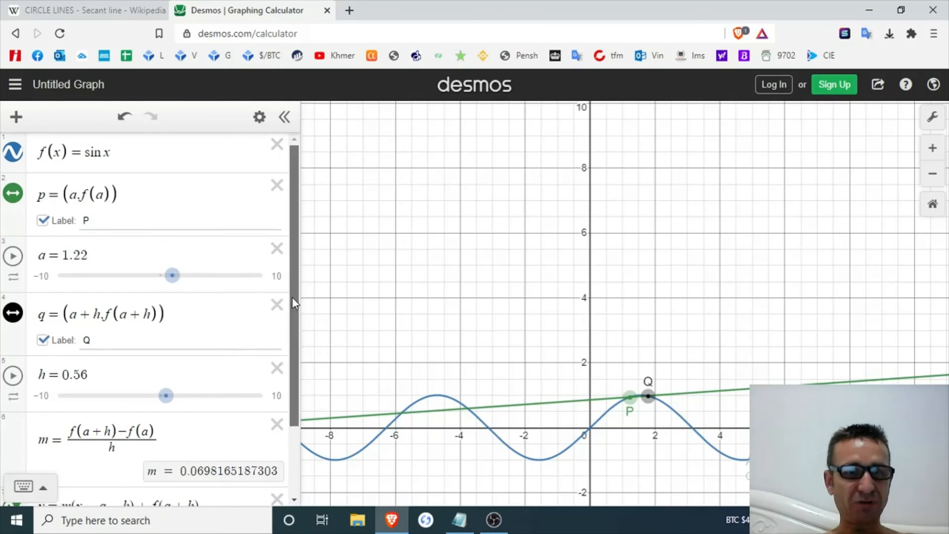
pyautogui.moveTo(293, 298); pyautogui.dragTo(291, 324)
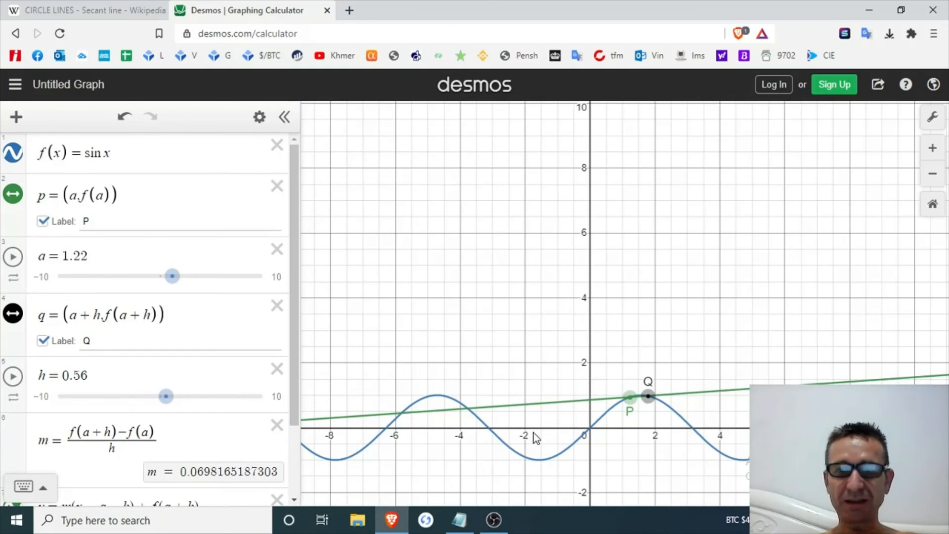
pyautogui.click(493, 520)
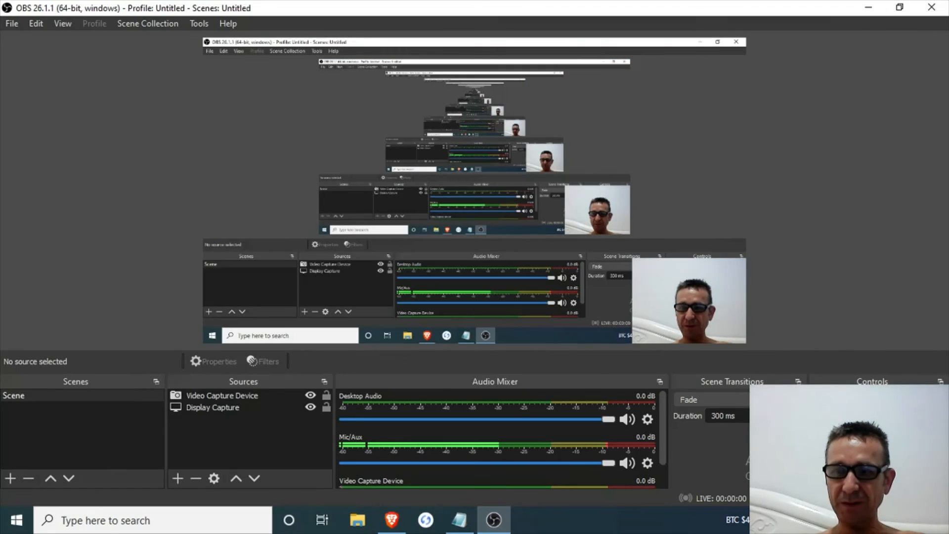